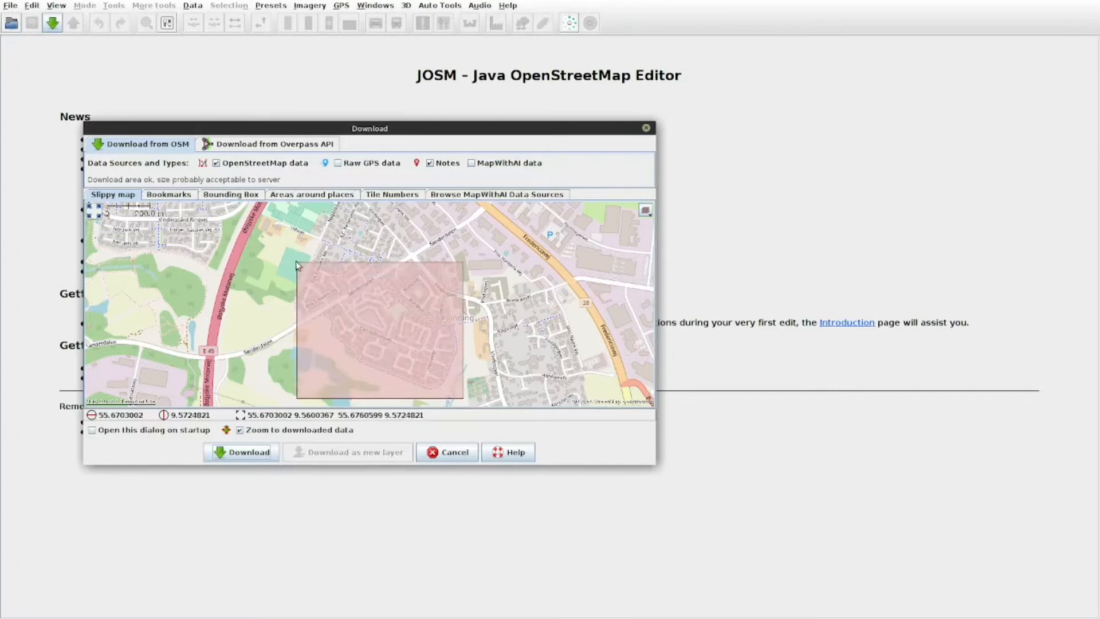
- Download the OpenStreetMap data for the marked residential area and add the SDFE aerial imagery as background
{"action": "left_click", "coordinate": [248, 453]}
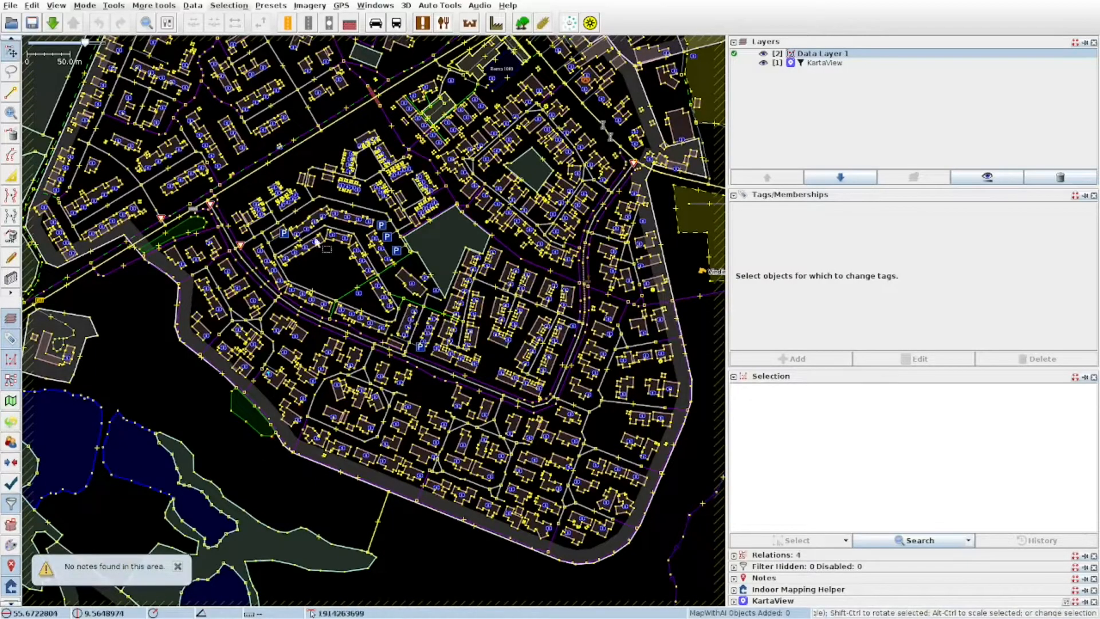
{"action": "left_click", "coordinate": [310, 7]}
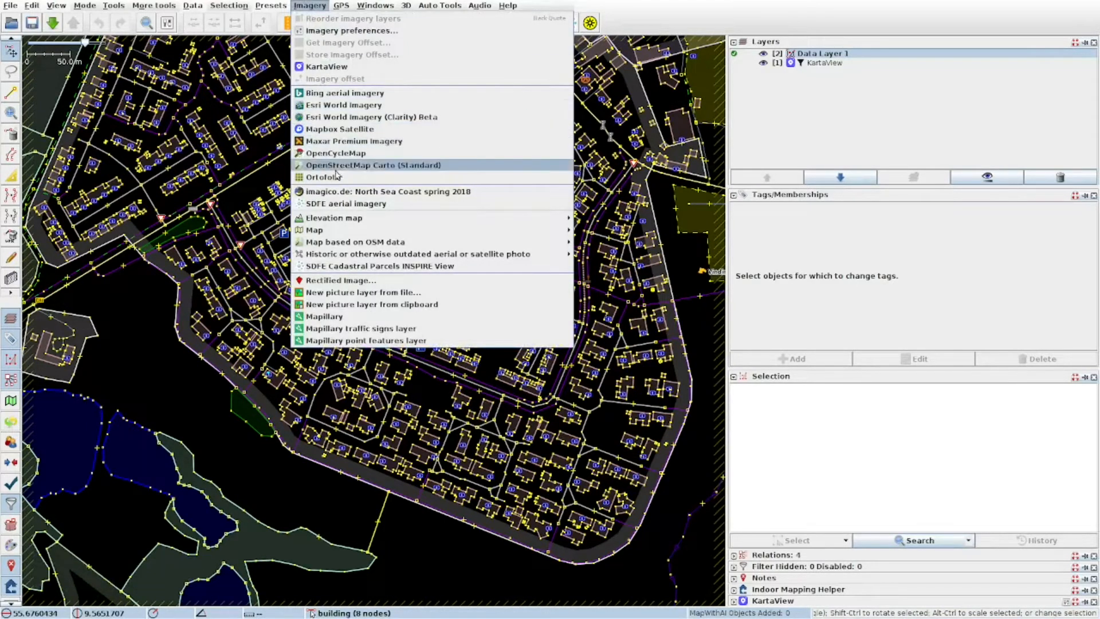
{"action": "left_click", "coordinate": [344, 204]}
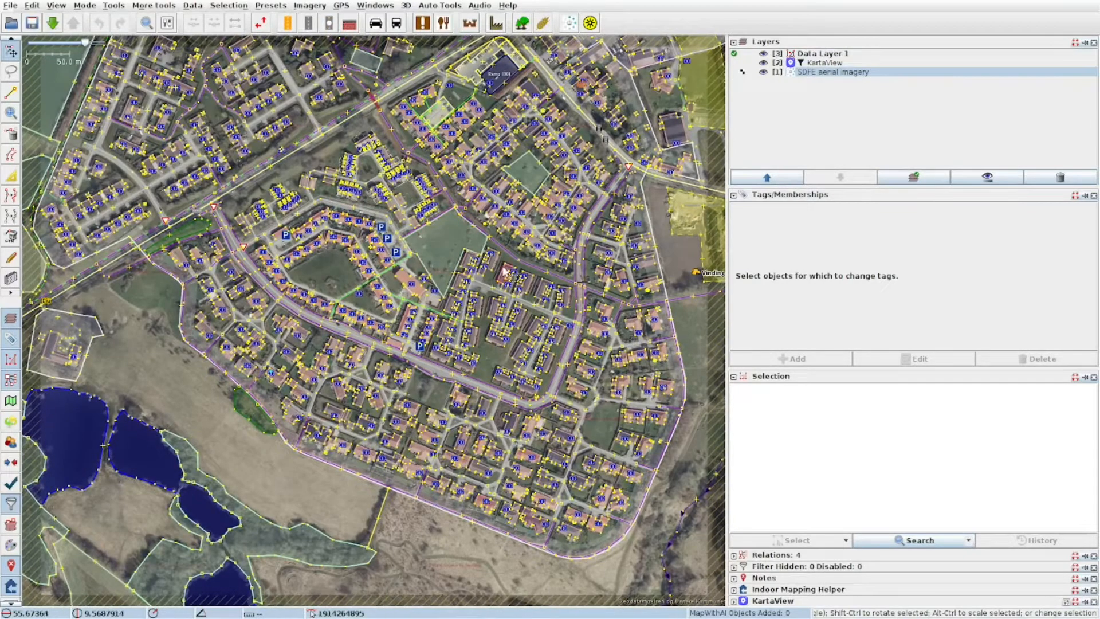
- Place a single node at the base of the street lamp beside the triangular cycleway junction
{"action": "left_click_drag", "start_coordinate": [447, 247], "coordinate": [228, 235]}
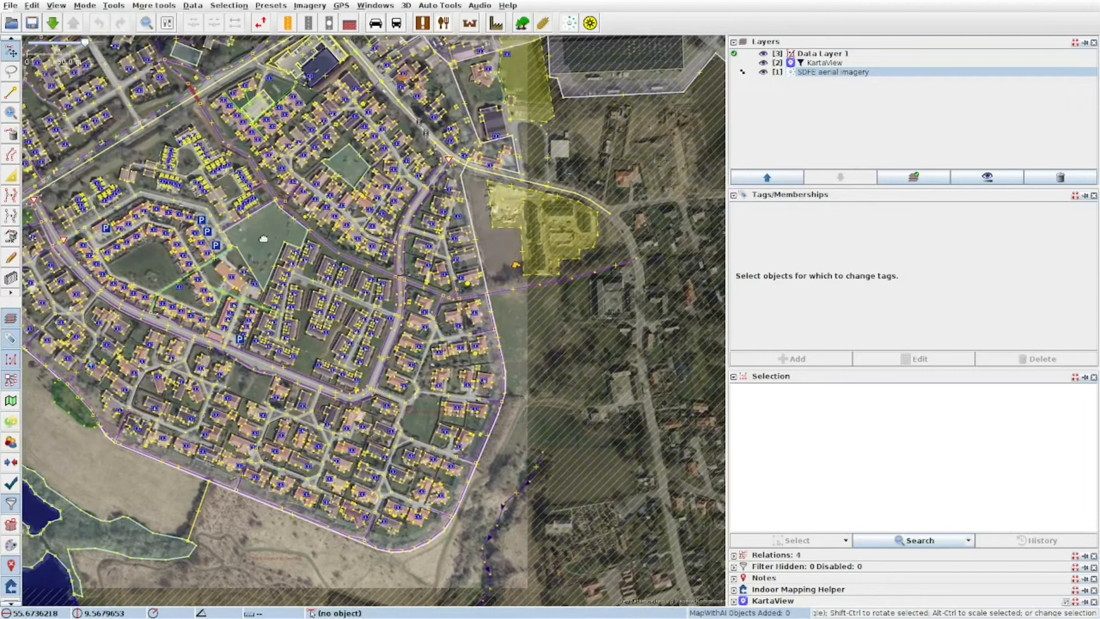
{"action": "scroll", "coordinate": [459, 298], "scroll_direction": "up", "scroll_amount": 6}
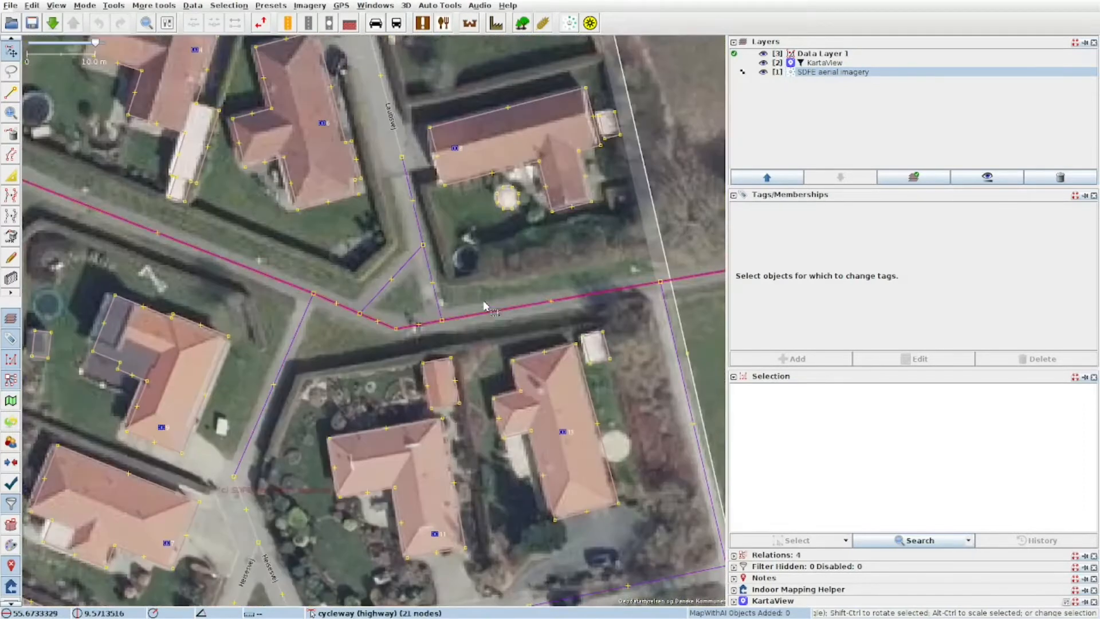
{"action": "scroll", "coordinate": [447, 311], "scroll_direction": "up", "scroll_amount": 2}
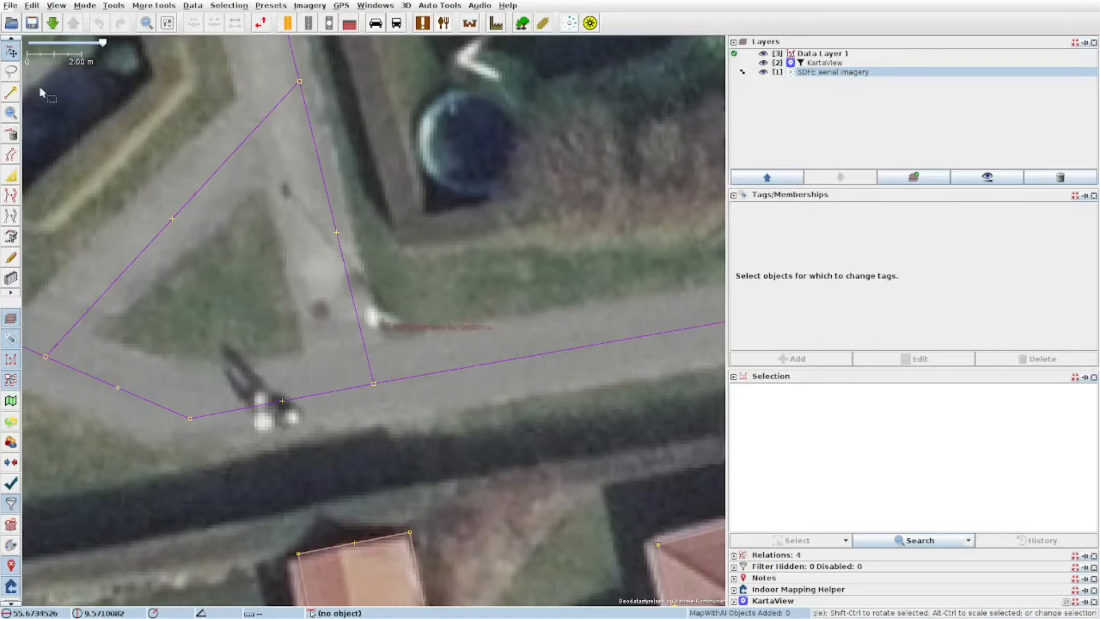
{"action": "left_click", "coordinate": [11, 93]}
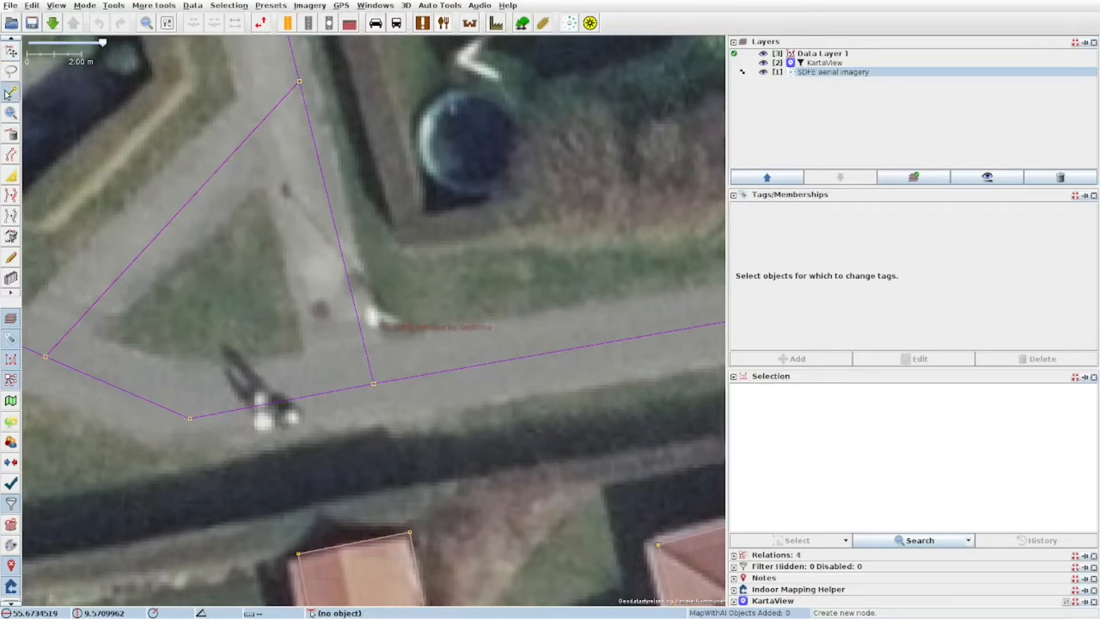
{"action": "left_click", "coordinate": [398, 322]}
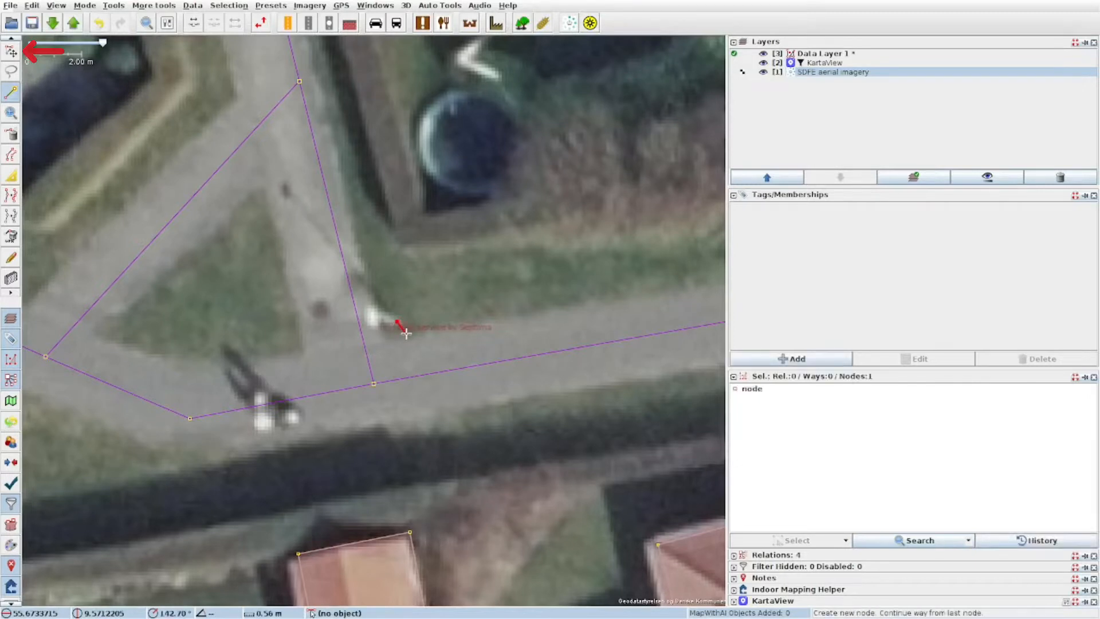
{"action": "key", "text": "s"}
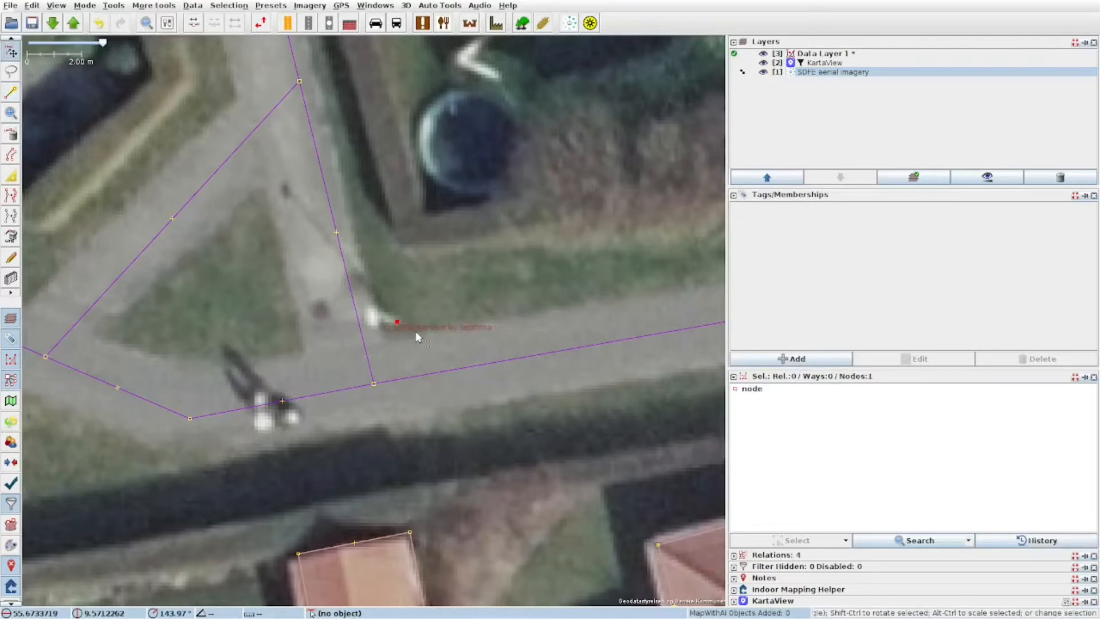
- Tag the new node with highway=street_lamp and deselect it
{"action": "left_click", "coordinate": [782, 359]}
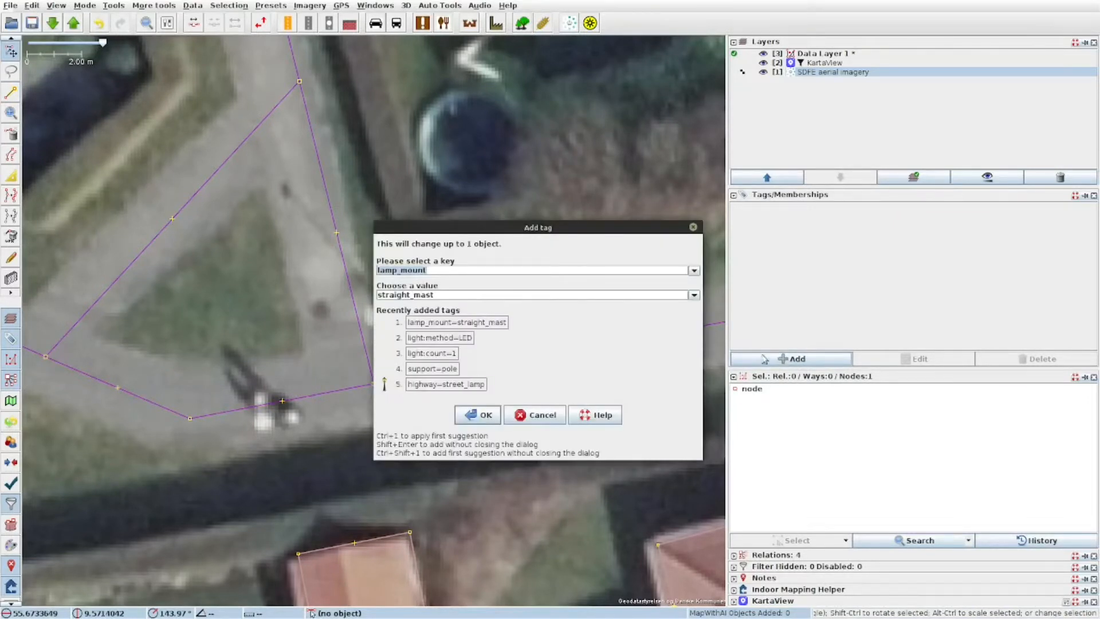
{"action": "type", "text": "highway"}
{"action": "left_click", "coordinate": [482, 295]}
{"action": "type", "text": "street_lamp"}
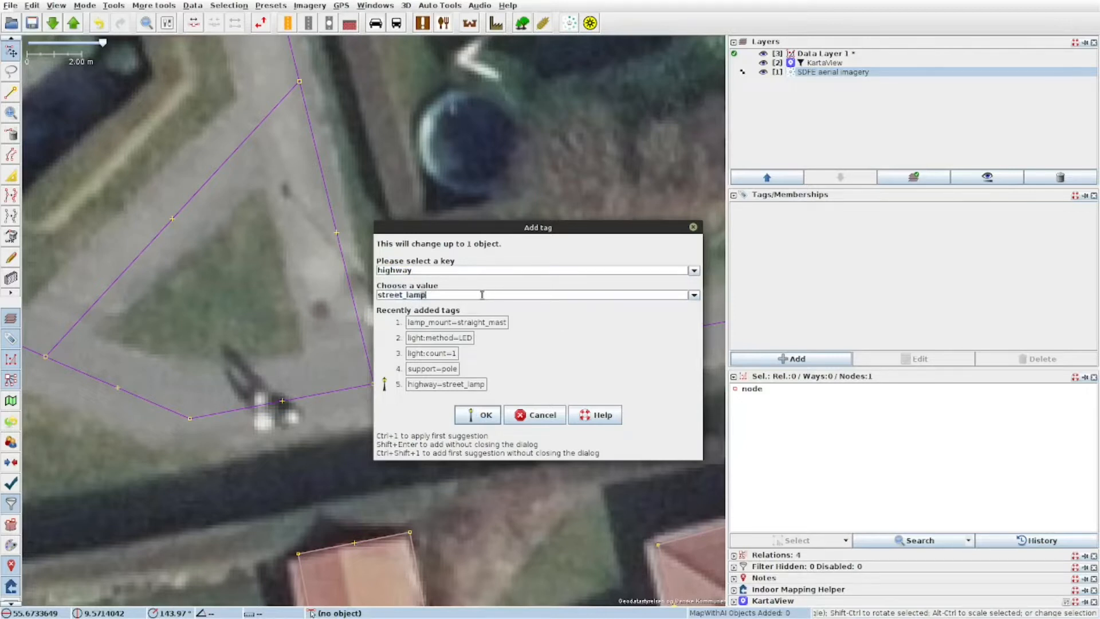
{"action": "left_click", "coordinate": [483, 415]}
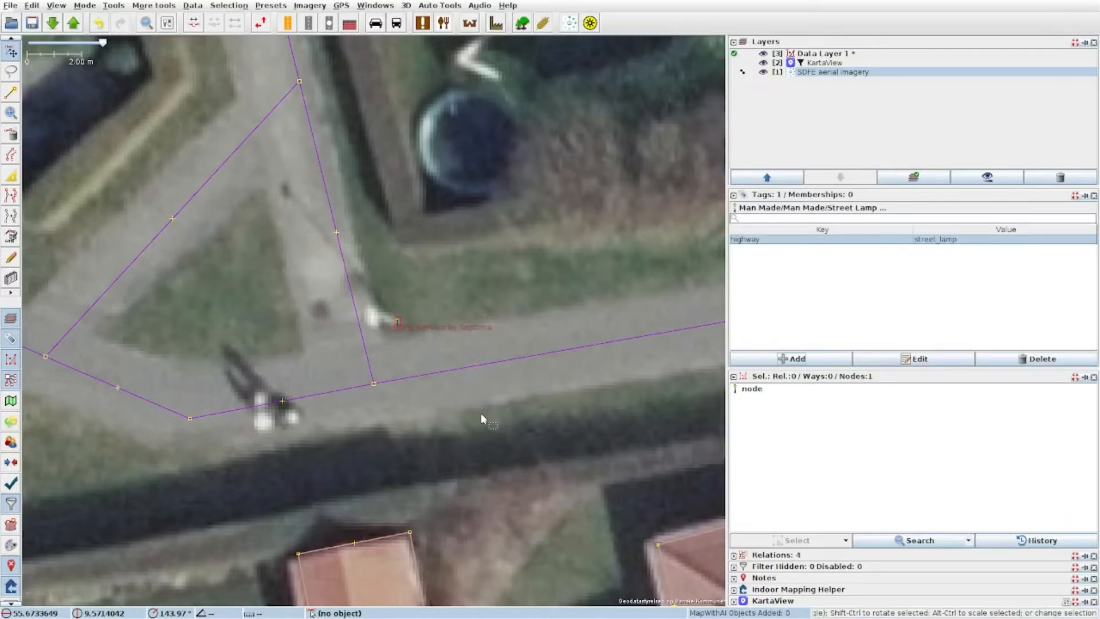
{"action": "left_click", "coordinate": [480, 412]}
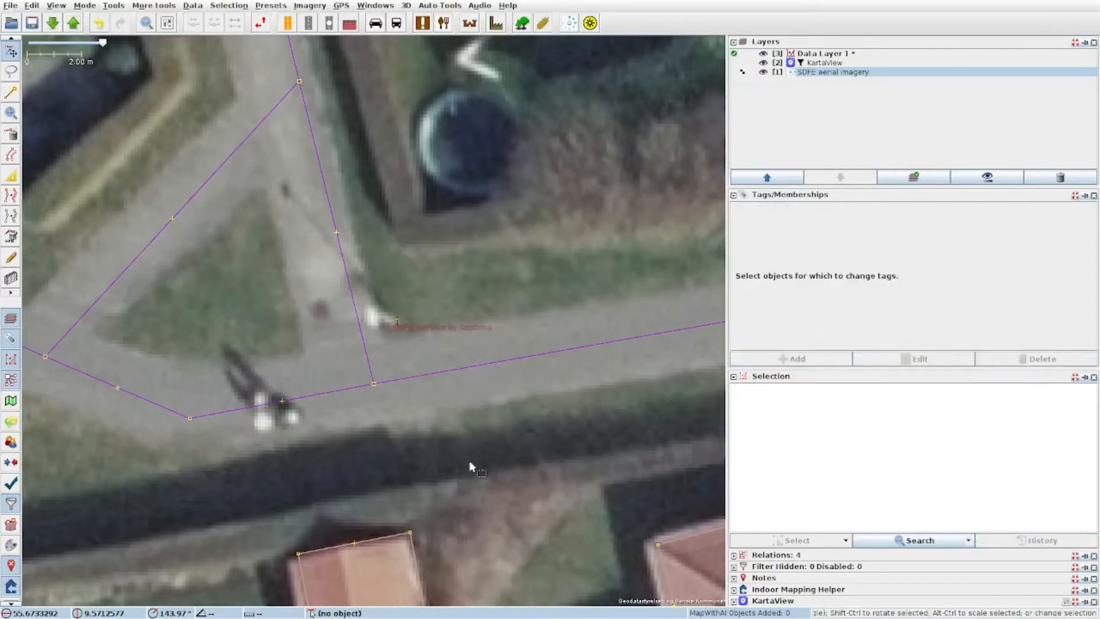
- Upload the new node to OpenStreetMap with the changeset comment "aldonis stratan lumon"
{"action": "left_click", "coordinate": [74, 24]}
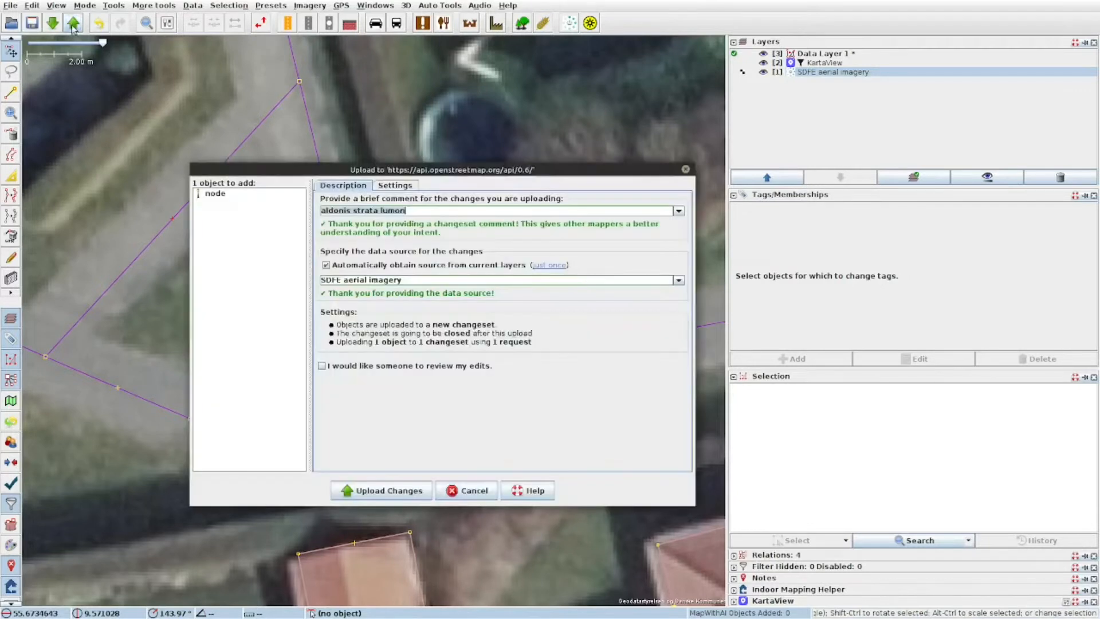
{"action": "type", "text": "aldonis stratan lum"}
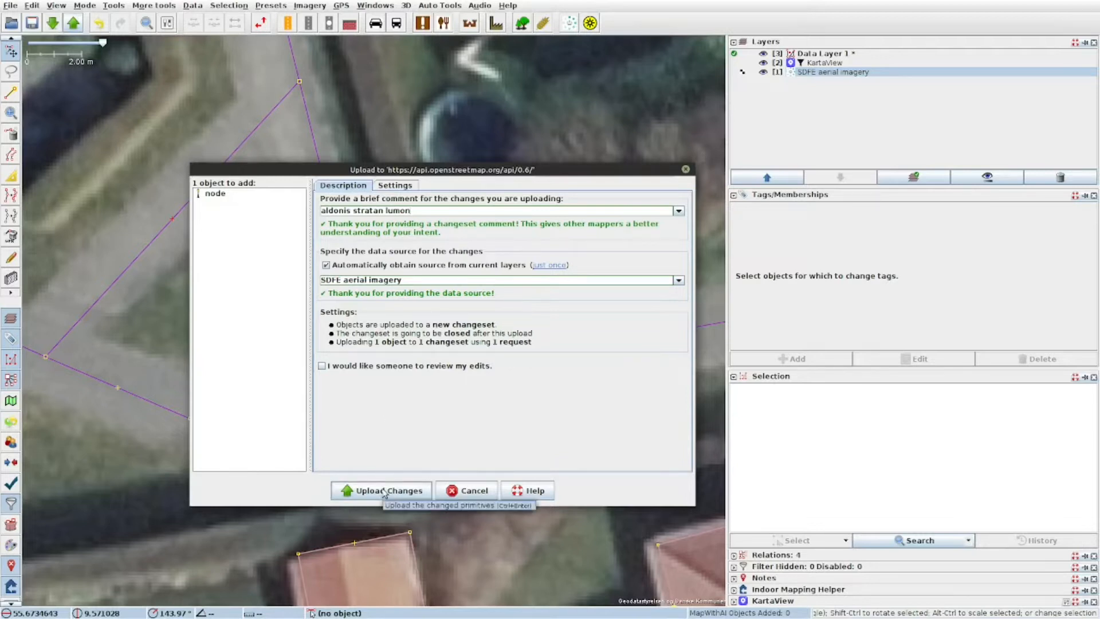
{"action": "left_click", "coordinate": [384, 491]}
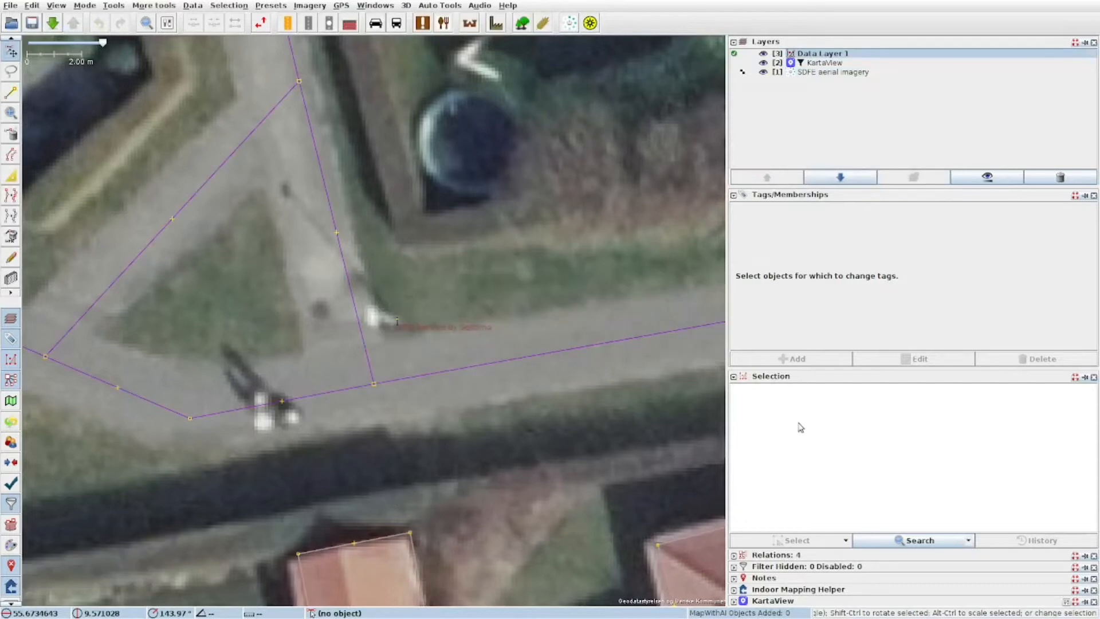
- Copy the uploaded street lamp node and paste it at the next lamp northwest along the cycleway
{"action": "left_click_drag", "start_coordinate": [422, 310], "coordinate": [380, 333]}
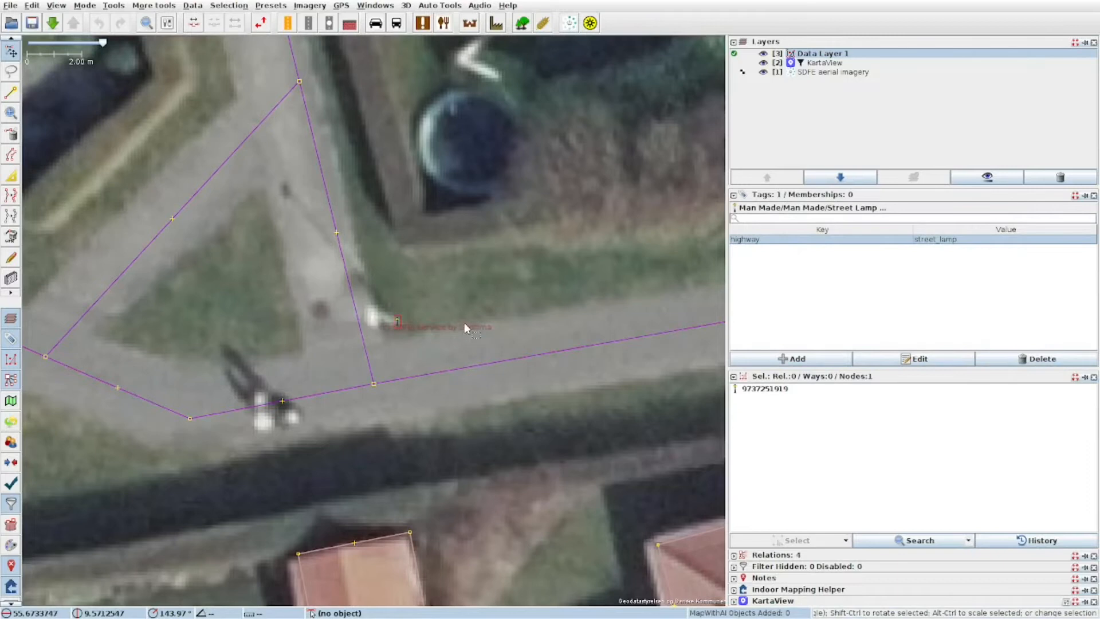
{"action": "scroll", "coordinate": [468, 315], "scroll_direction": "down", "scroll_amount": 3}
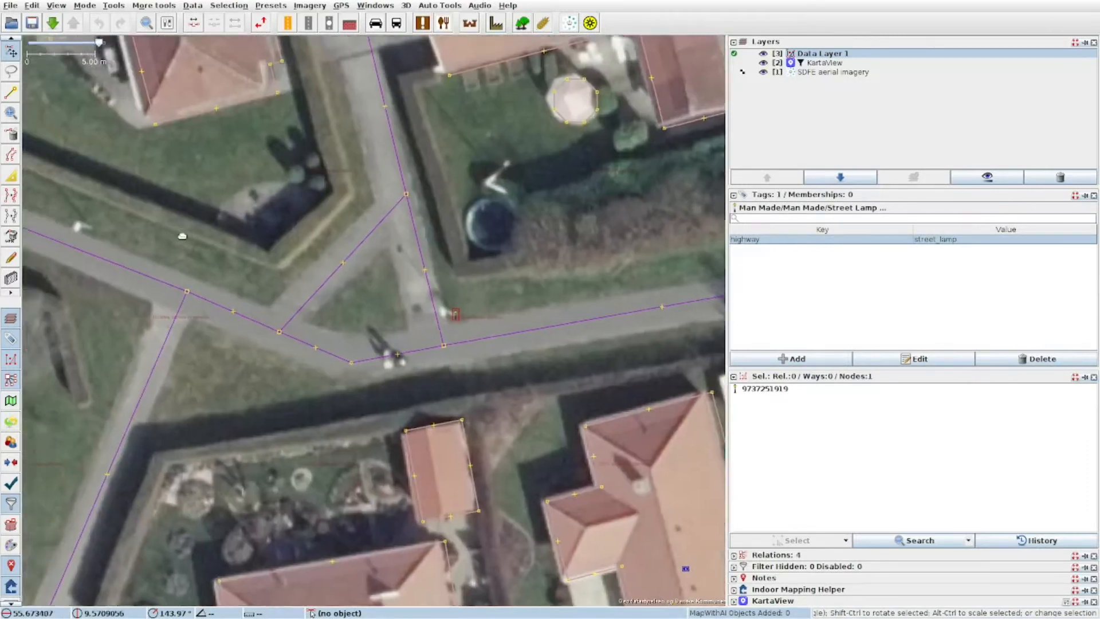
{"action": "left_click_drag", "start_coordinate": [183, 236], "coordinate": [492, 322]}
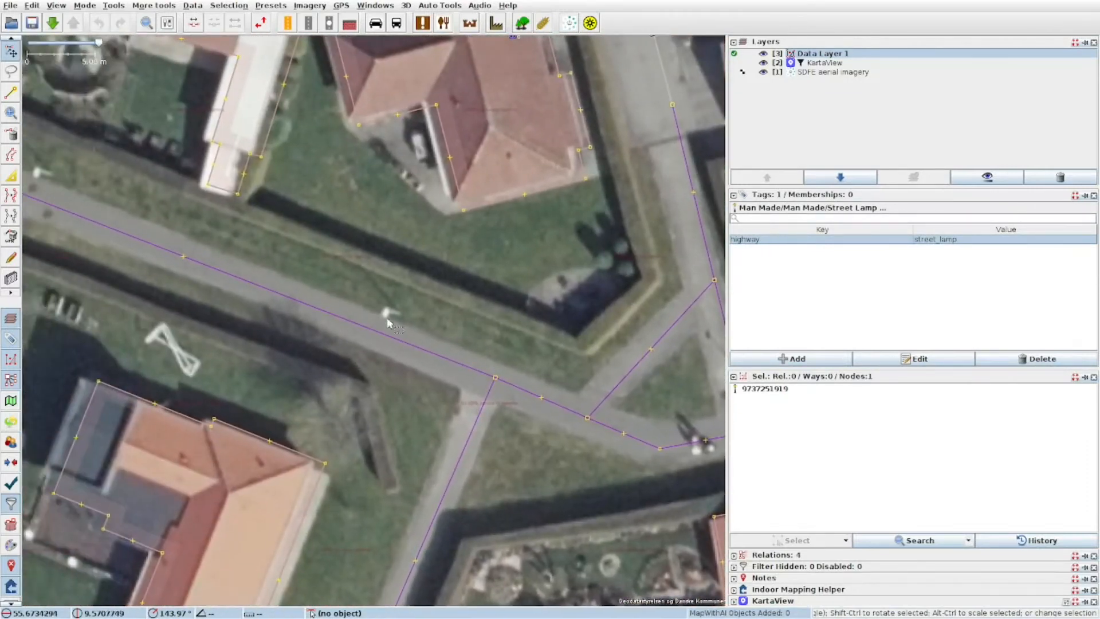
{"action": "left_click", "coordinate": [399, 317]}
{"action": "key", "text": "ctrl+v"}
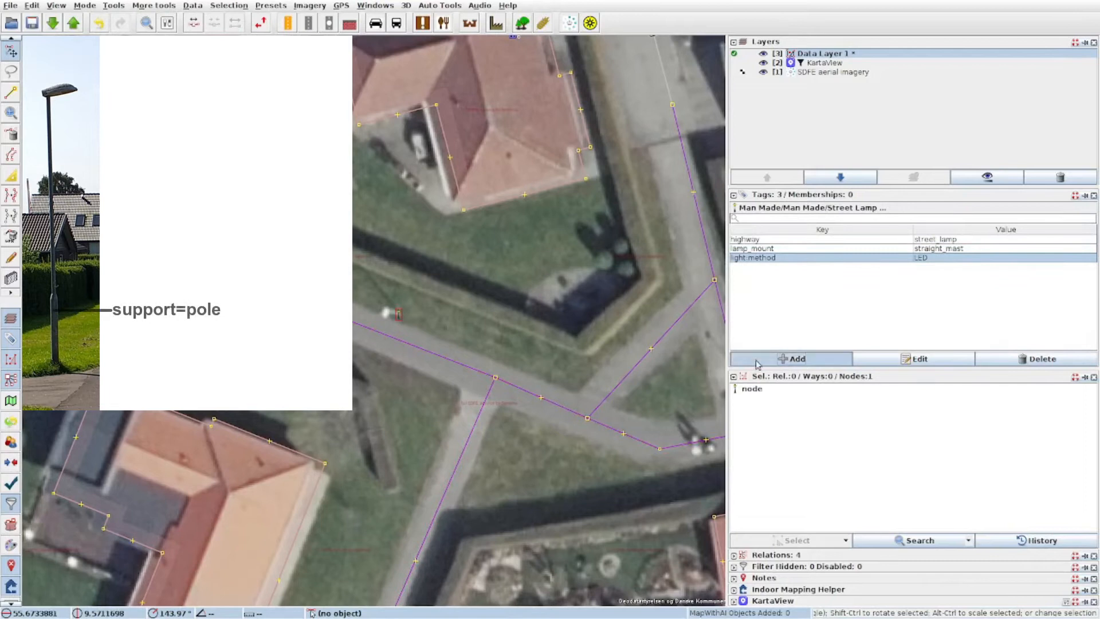
- Add the tags support=pole and lamp_mount=straight_mast to the pasted street lamp
{"action": "left_click", "coordinate": [757, 360]}
{"action": "left_click", "coordinate": [447, 386]}
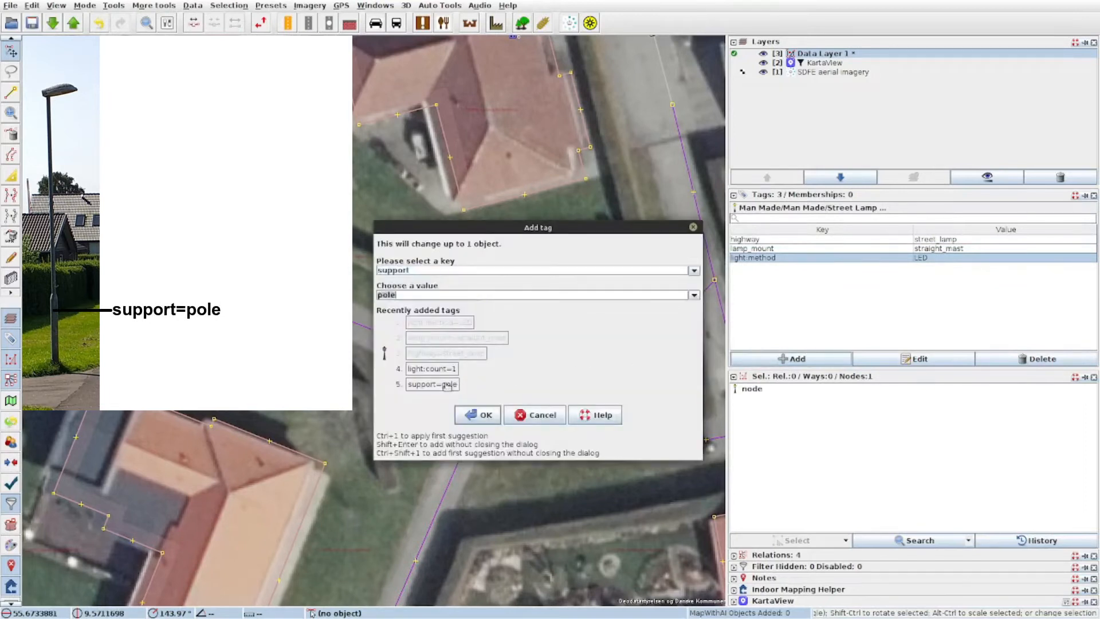
{"action": "left_click", "coordinate": [477, 414]}
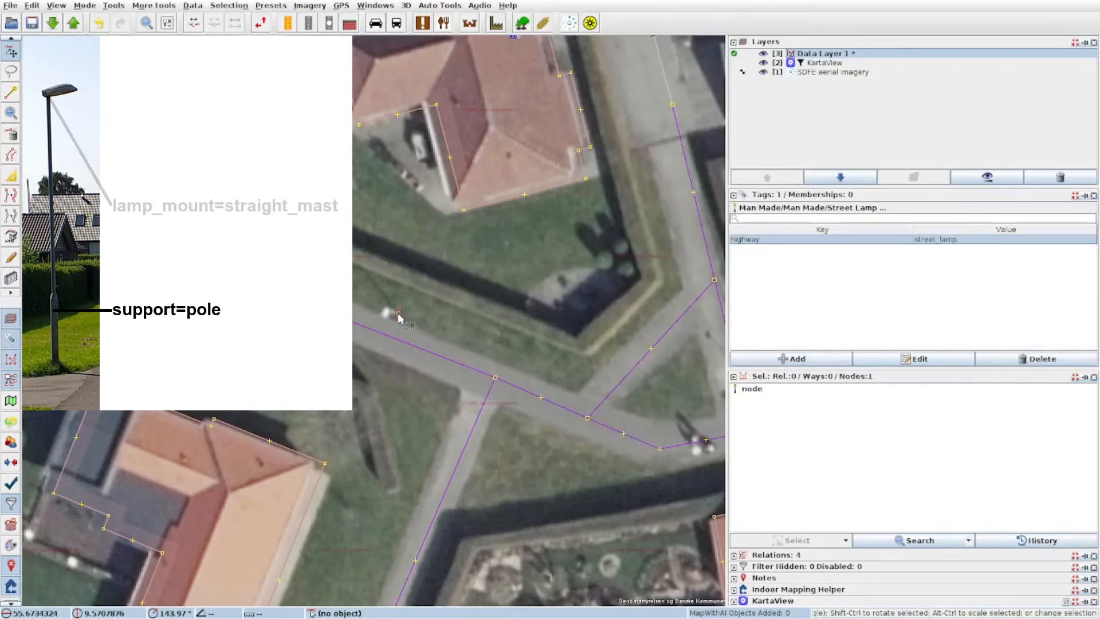
{"action": "left_click", "coordinate": [768, 359]}
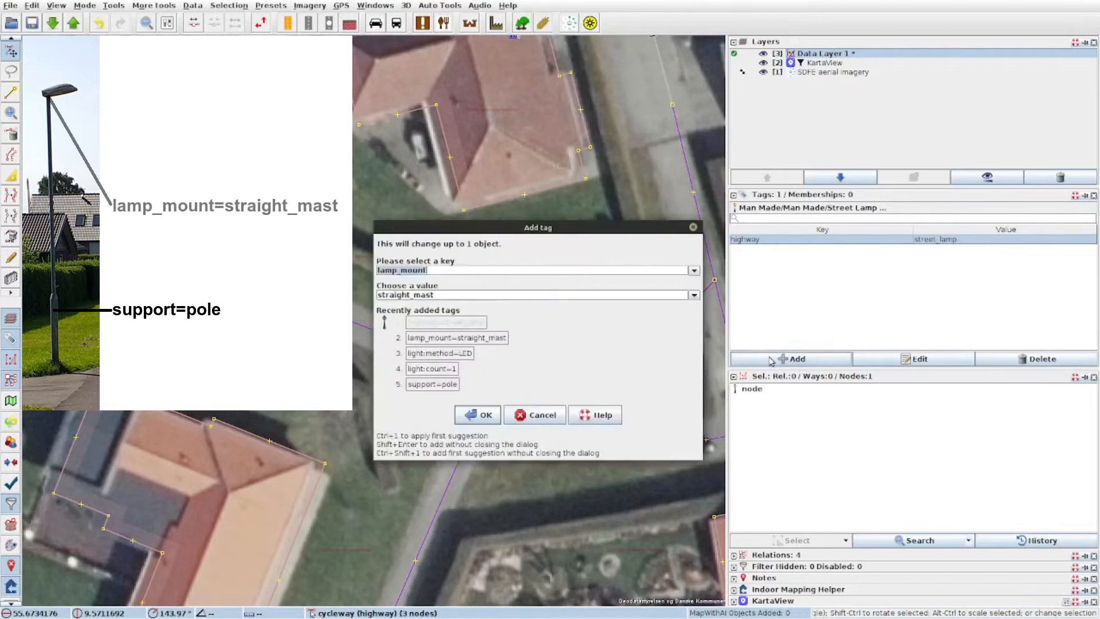
{"action": "left_click", "coordinate": [450, 293]}
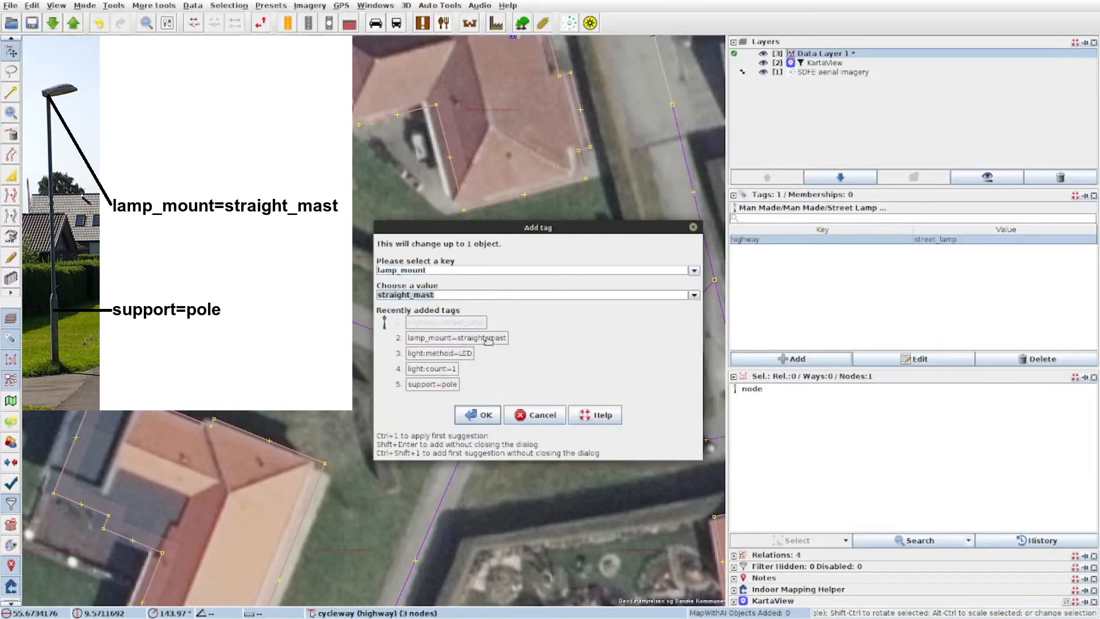
{"action": "left_click", "coordinate": [478, 418]}
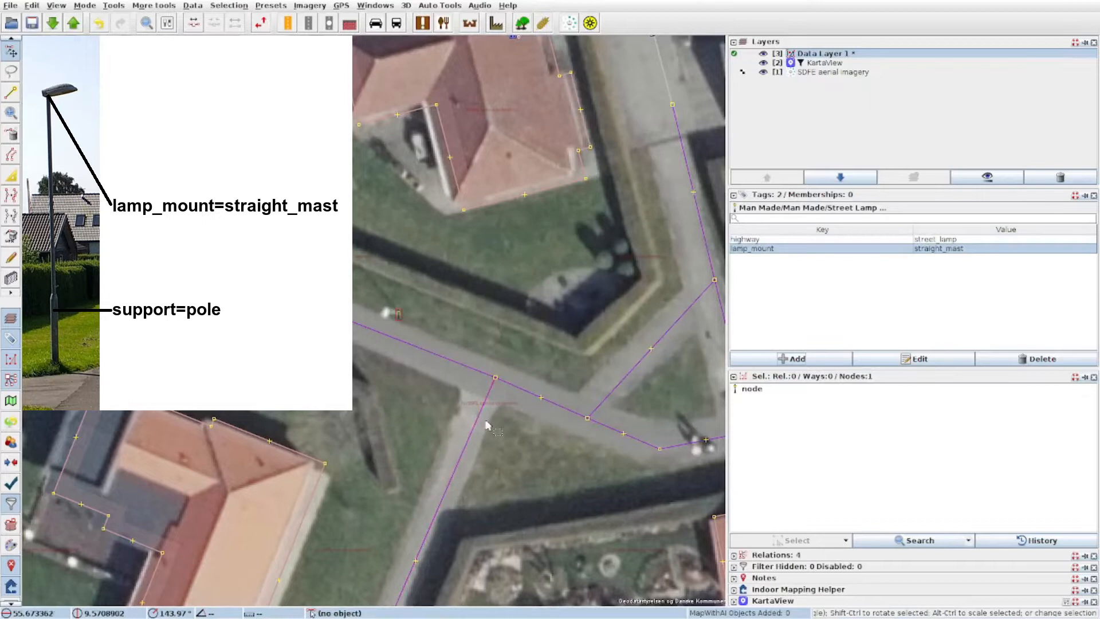
- Add the tags light:method=LED and light:count=1 to the same street lamp
{"action": "left_click", "coordinate": [748, 362]}
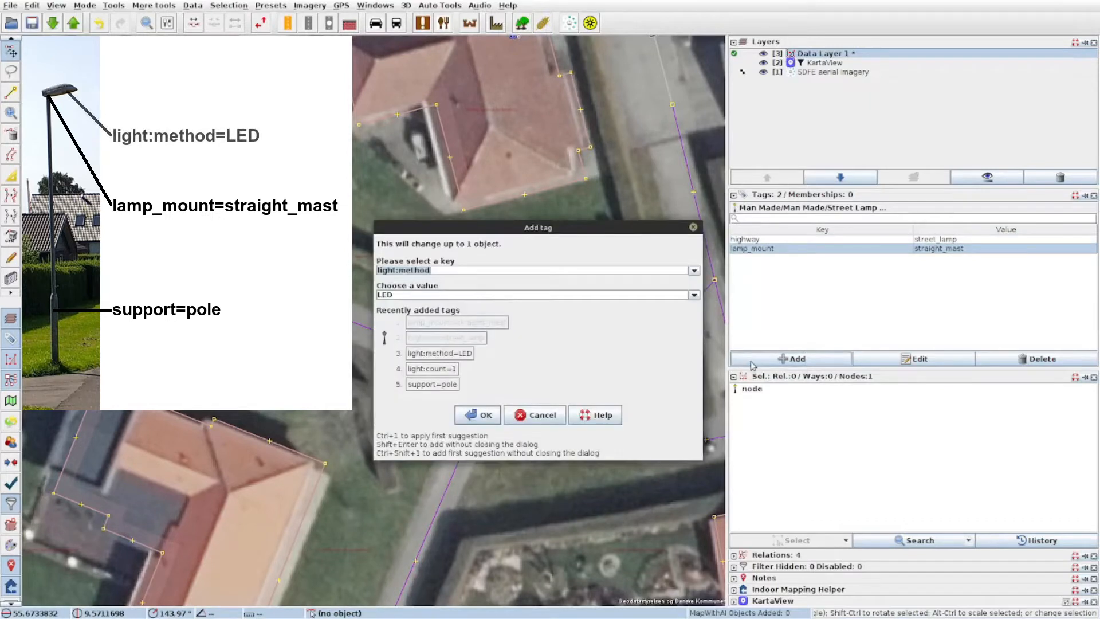
{"action": "left_click", "coordinate": [460, 353]}
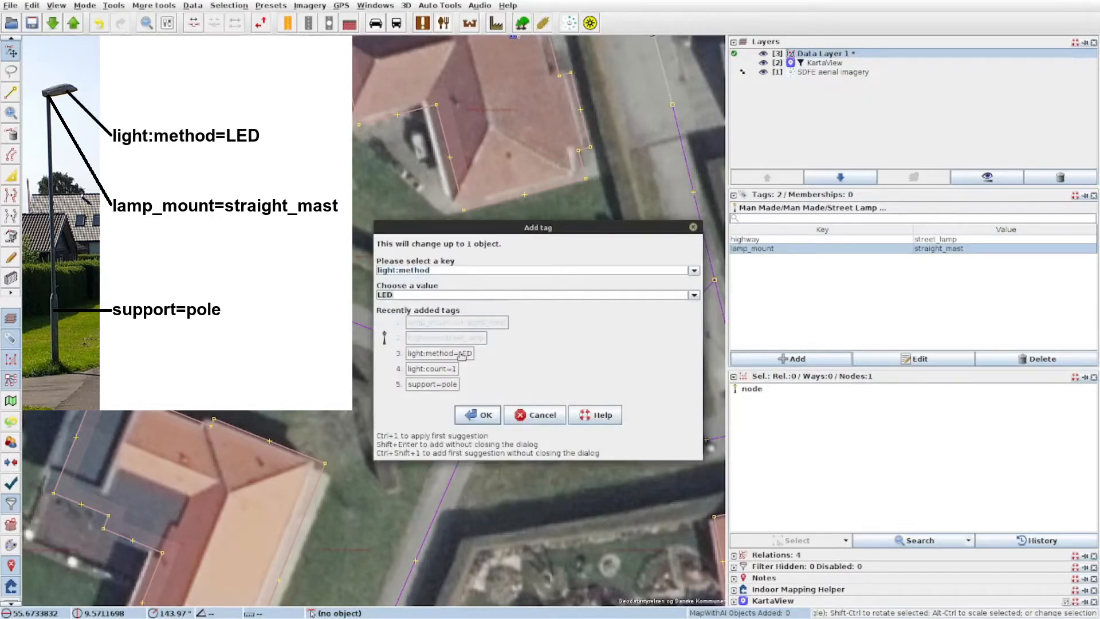
{"action": "left_click", "coordinate": [478, 416]}
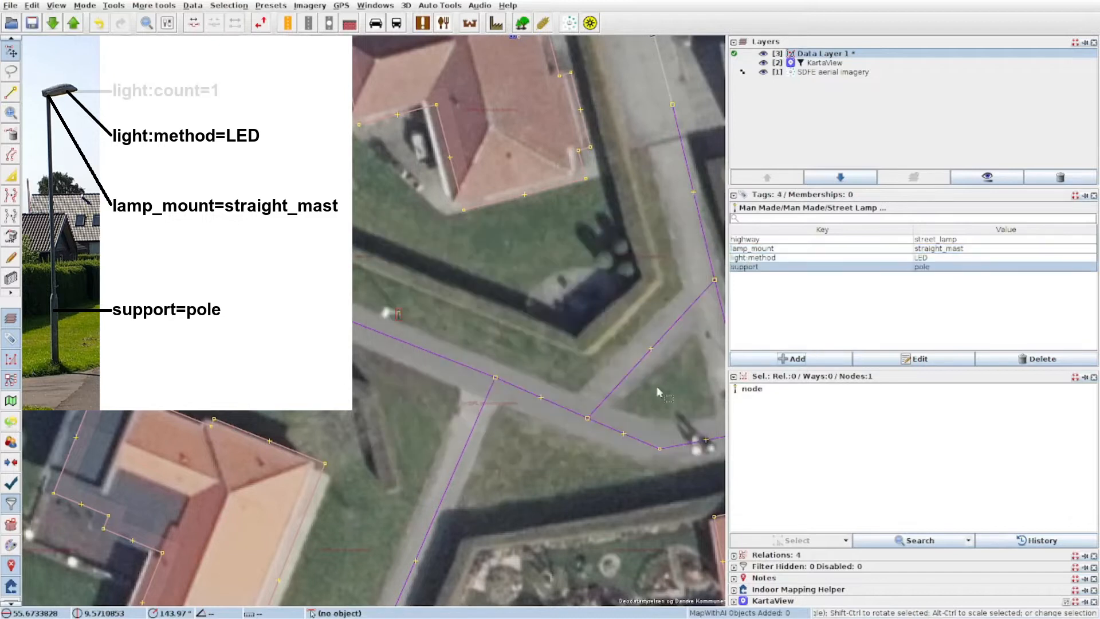
{"action": "left_click", "coordinate": [751, 362]}
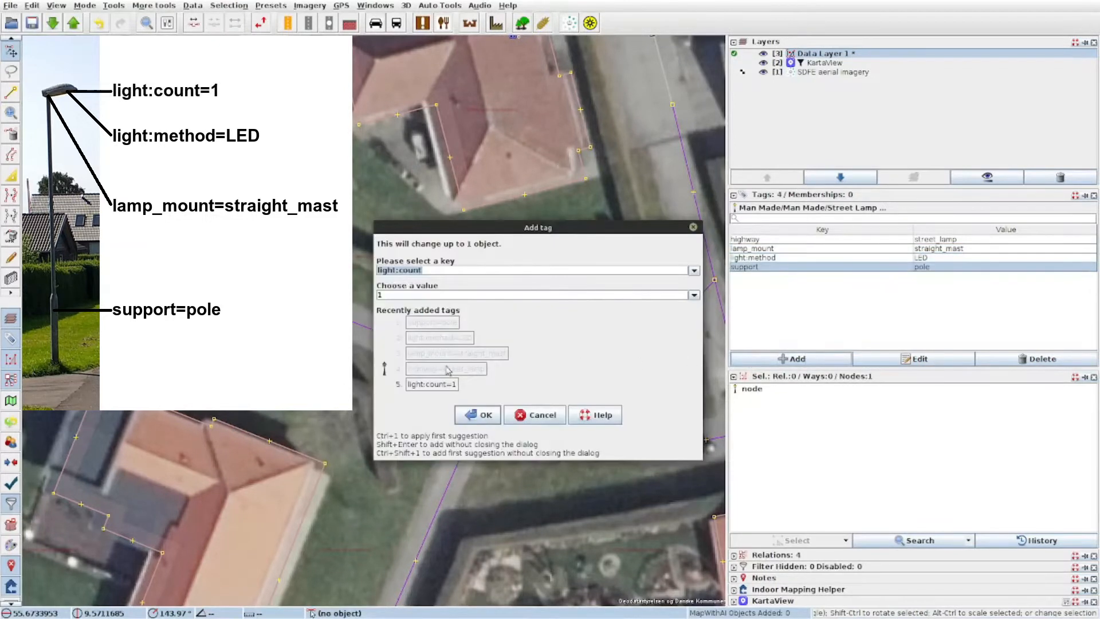
{"action": "left_click", "coordinate": [434, 385]}
{"action": "left_click", "coordinate": [477, 415]}
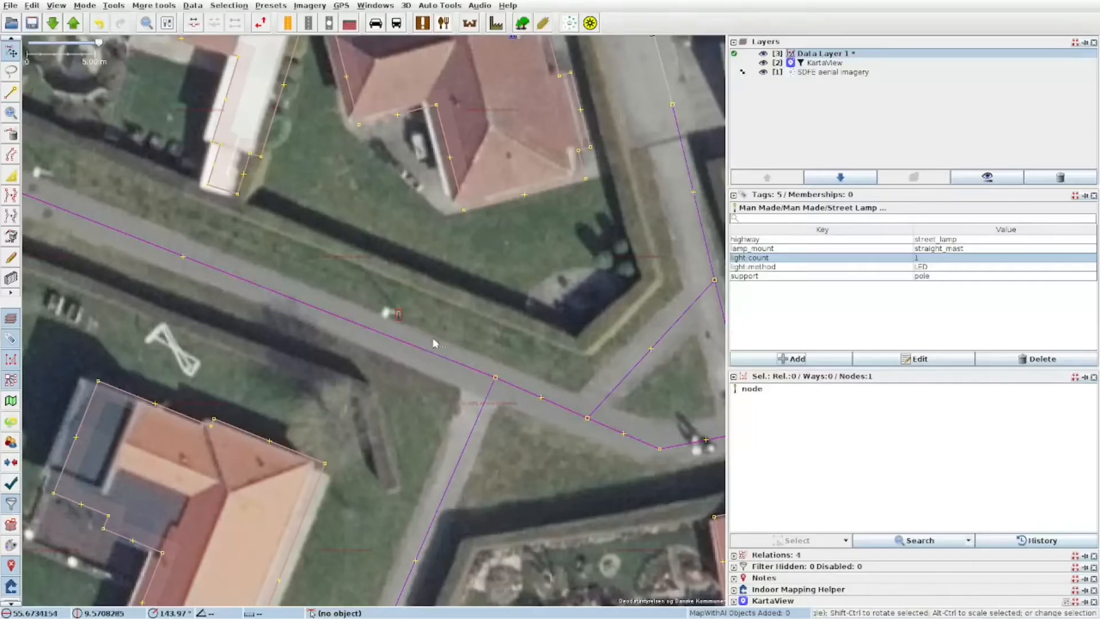
- Copy the fully tagged street lamp and paste it at the next lamps along the cycleway toward the road crossing
{"action": "left_click", "coordinate": [427, 334]}
{"action": "left_click_drag", "start_coordinate": [422, 298], "coordinate": [382, 340]}
{"action": "left_click_drag", "start_coordinate": [59, 188], "coordinate": [297, 271]}
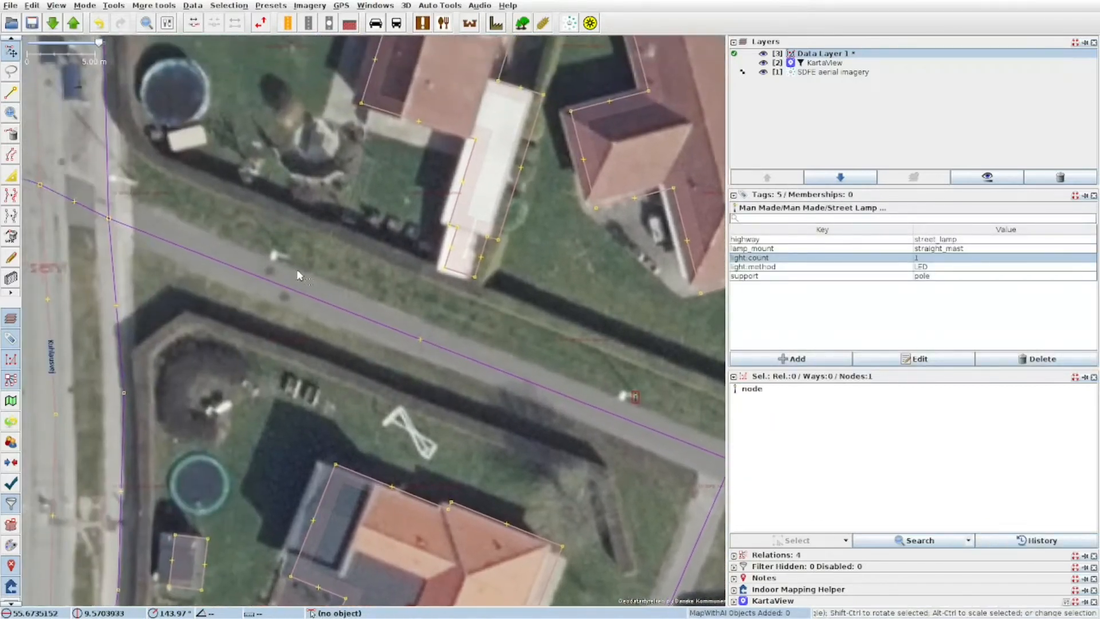
{"action": "left_click", "coordinate": [286, 262]}
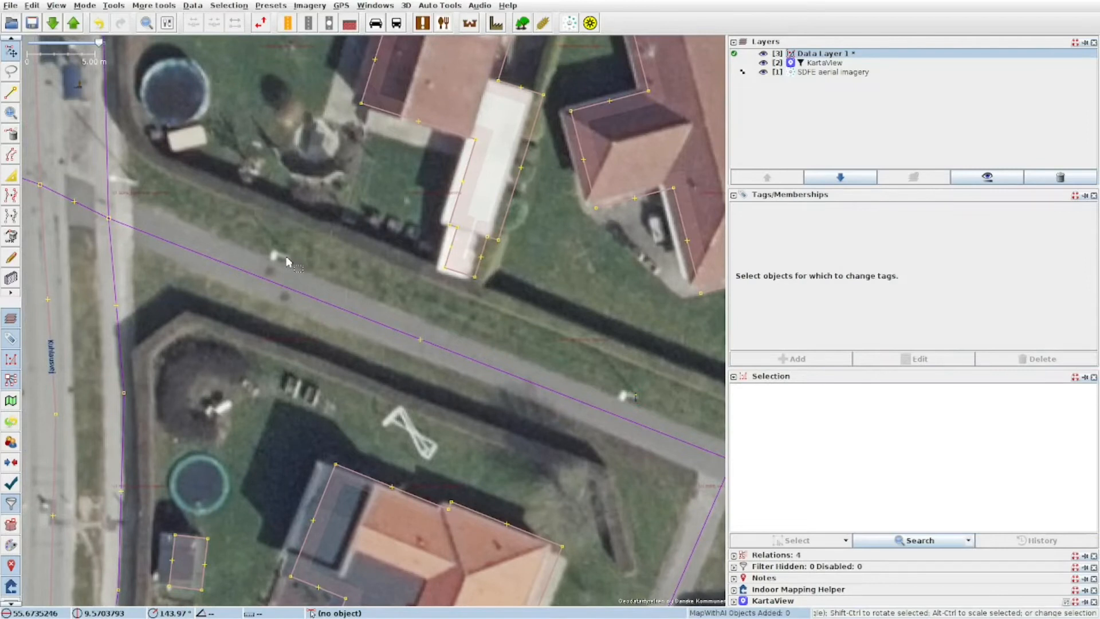
{"action": "left_click", "coordinate": [287, 262]}
{"action": "left_click", "coordinate": [303, 265]}
{"action": "left_click_drag", "start_coordinate": [304, 265], "coordinate": [530, 352]}
{"action": "key", "text": "ctrl+v"}
- Remove the lamp_mount tag from the street lamp beside the road crossing
{"action": "left_click", "coordinate": [834, 249]}
{"action": "key", "text": "Delete"}
{"action": "left_click", "coordinate": [396, 270]}
{"action": "left_click", "coordinate": [360, 268]}
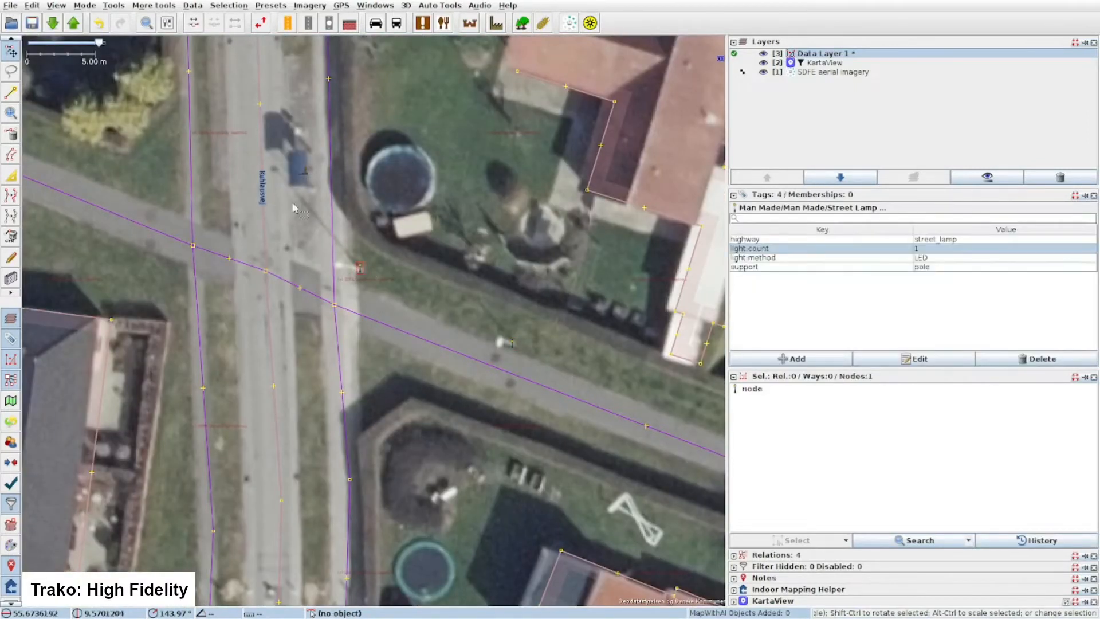
- Paste copies of the street lamp without a lamp_mount tag at each further lamp along the cycleway to its northwest end
{"action": "left_click_drag", "start_coordinate": [293, 204], "coordinate": [642, 386]}
{"action": "left_click", "coordinate": [352, 314]}
{"action": "key", "text": "ctrl+v"}
{"action": "left_click_drag", "start_coordinate": [352, 315], "coordinate": [656, 544]}
{"action": "key", "text": "ctrl+v"}
{"action": "left_click", "coordinate": [382, 310]}
{"action": "key", "text": "ctrl+v"}
{"action": "key", "text": "ctrl+v"}
{"action": "left_click_drag", "start_coordinate": [388, 318], "coordinate": [530, 538]}
{"action": "key", "text": "ctrl+v"}
{"action": "key", "text": "ctrl+v"}
{"action": "left_click_drag", "start_coordinate": [362, 261], "coordinate": [563, 515]}
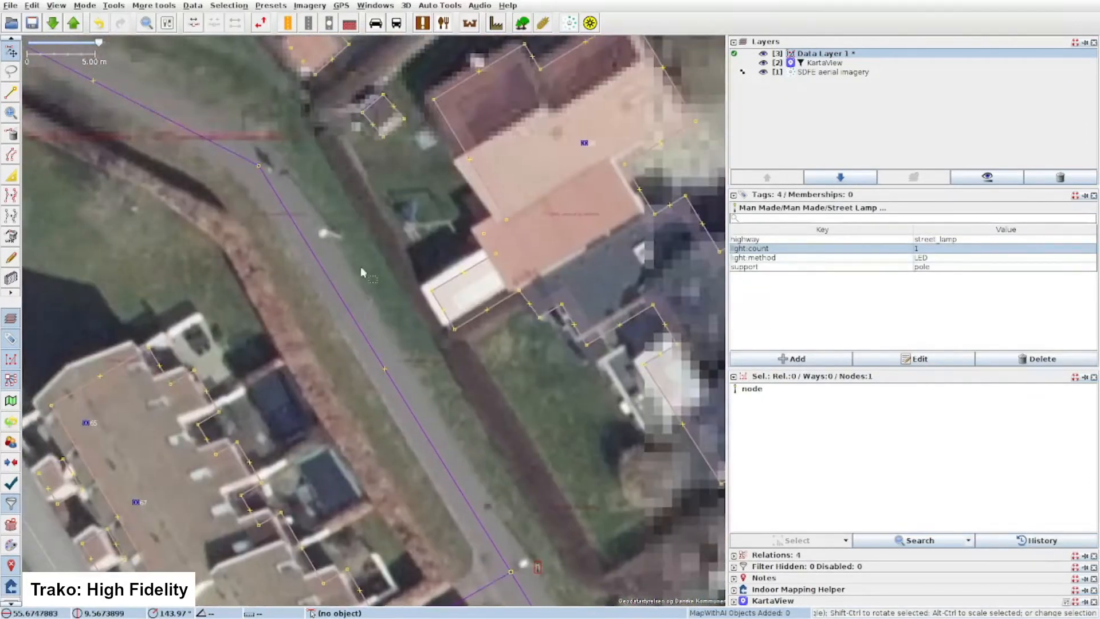
{"action": "key", "text": "ctrl+v"}
{"action": "left_click_drag", "start_coordinate": [333, 231], "coordinate": [579, 537]}
{"action": "key", "text": "ctrl+v"}
{"action": "left_click_drag", "start_coordinate": [317, 279], "coordinate": [603, 458]}
{"action": "key", "text": "ctrl+v"}
{"action": "left_click_drag", "start_coordinate": [341, 213], "coordinate": [536, 561]}
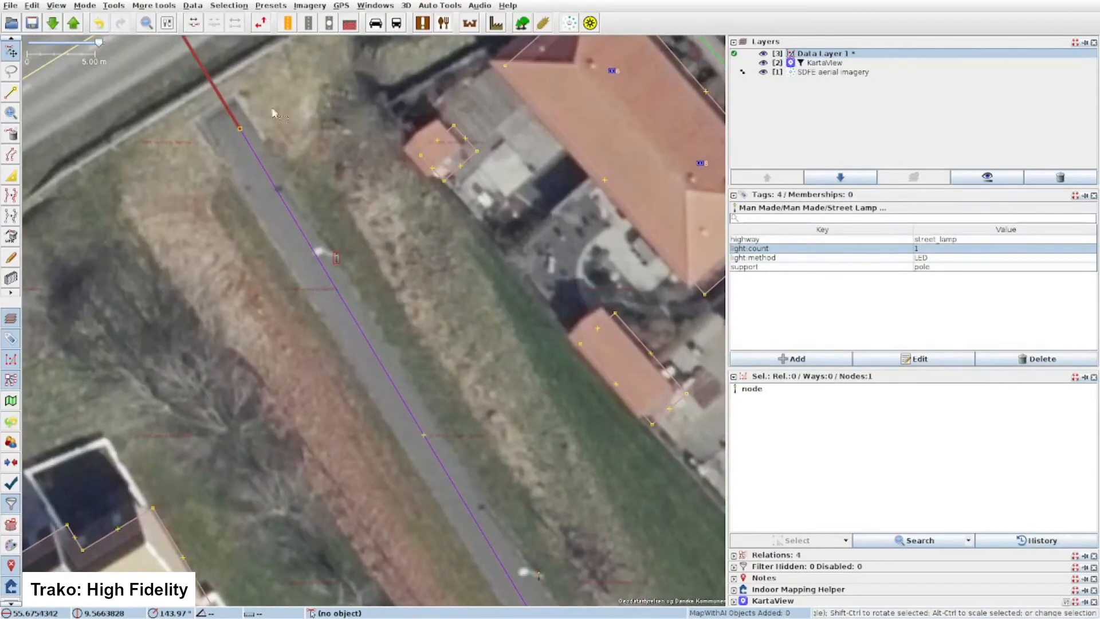
- Paste copies of the street lamp at the next lamps northwest along the cycleway, up to the path junction near H.C. Hansens Vej
{"action": "left_click_drag", "start_coordinate": [272, 111], "coordinate": [462, 431]}
{"action": "key", "text": "ctrl+v"}
{"action": "left_click_drag", "start_coordinate": [207, 61], "coordinate": [430, 254]}
{"action": "left_click_drag", "start_coordinate": [275, 74], "coordinate": [539, 396]}
{"action": "key", "text": "ctrl+v"}
{"action": "left_click_drag", "start_coordinate": [286, 276], "coordinate": [574, 367]}
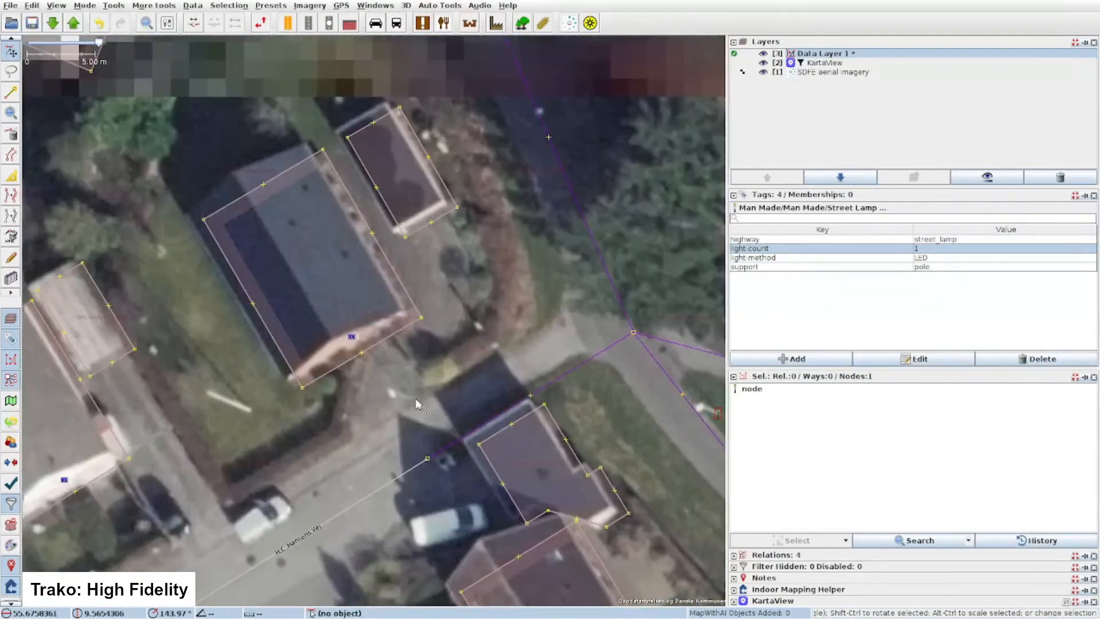
- Paste street lamp copies at the lamps along H.C. Hansens Vej, heading southwest from the cycleway
{"action": "key", "text": "ctrl+v"}
{"action": "left_click_drag", "start_coordinate": [376, 430], "coordinate": [549, 252]}
{"action": "key", "text": "ctrl+v"}
{"action": "left_click_drag", "start_coordinate": [258, 410], "coordinate": [604, 330]}
{"action": "key", "text": "ctrl+v"}
{"action": "left_click_drag", "start_coordinate": [323, 452], "coordinate": [487, 258]}
{"action": "key", "text": "ctrl+v"}
- Paste street lamp copies at the lamps farther west, up to the cycleway junction at the end of Erik Eriksens Vej
{"action": "left_click_drag", "start_coordinate": [174, 446], "coordinate": [419, 421]}
{"action": "left_click_drag", "start_coordinate": [172, 229], "coordinate": [413, 412]}
{"action": "key", "text": "ctrl+v"}
{"action": "left_click_drag", "start_coordinate": [210, 258], "coordinate": [487, 389]}
{"action": "left_click_drag", "start_coordinate": [137, 372], "coordinate": [388, 361]}
{"action": "key", "text": "ctrl+v"}
- Paste street lamp copies along Erik Eriksens Vej from the cycleway junction to the stretch where the footpath branches off
{"action": "left_click_drag", "start_coordinate": [104, 369], "coordinate": [349, 358]}
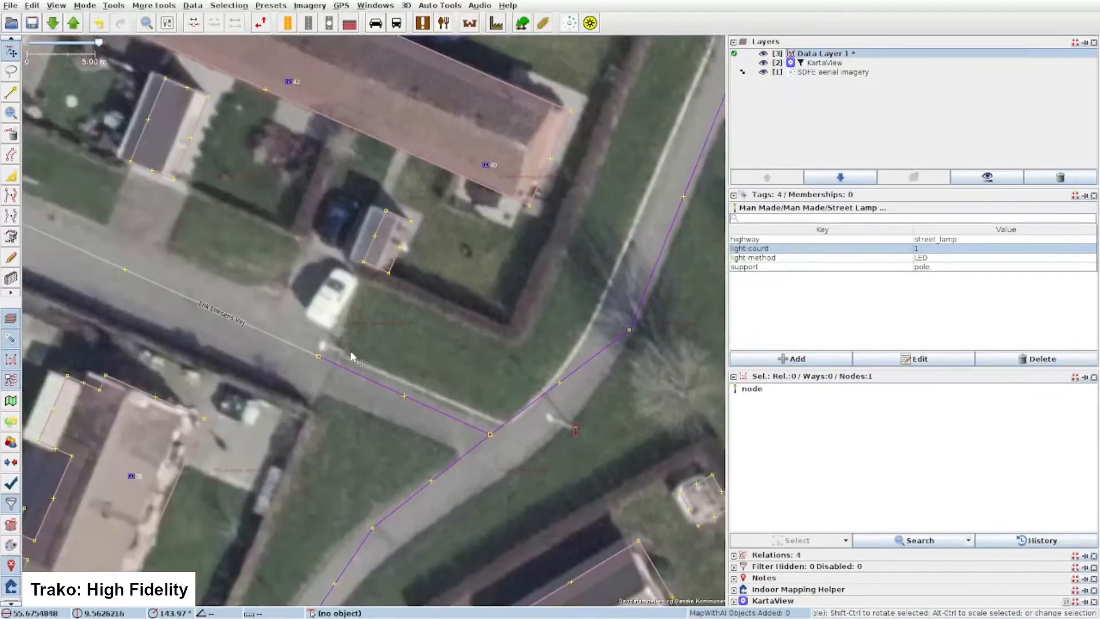
{"action": "left_click_drag", "start_coordinate": [92, 261], "coordinate": [405, 319]}
{"action": "left_click_drag", "start_coordinate": [189, 229], "coordinate": [407, 313]}
{"action": "key", "text": "ctrl+v"}
{"action": "left_click_drag", "start_coordinate": [240, 221], "coordinate": [519, 304]}
{"action": "left_click_drag", "start_coordinate": [332, 424], "coordinate": [484, 169]}
{"action": "left_click_drag", "start_coordinate": [261, 389], "coordinate": [372, 143]}
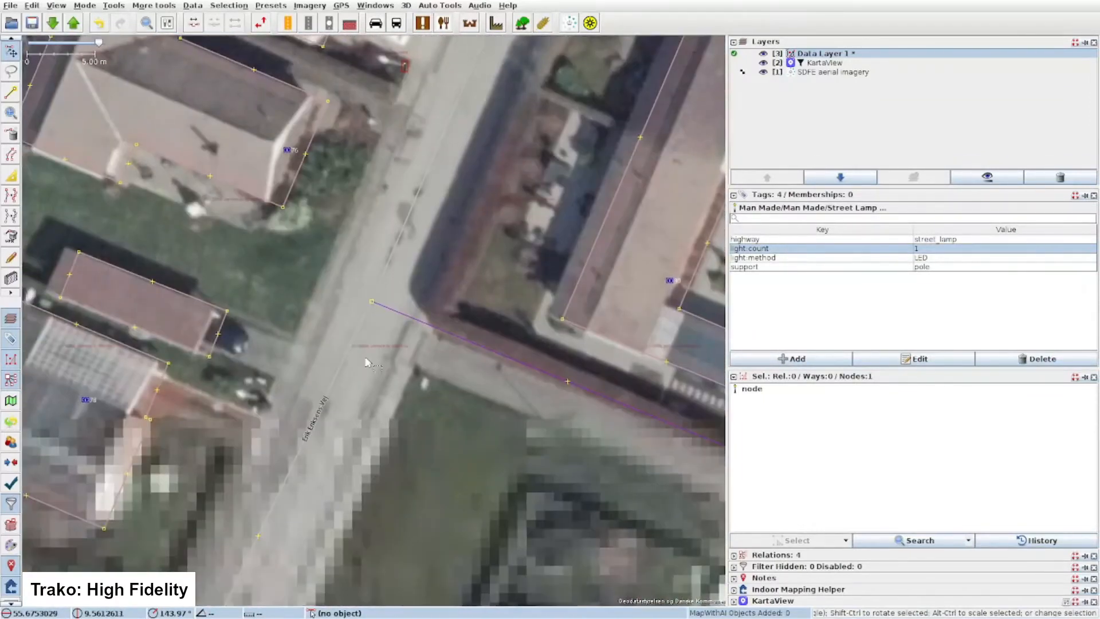
- Paste street lamp copies at the lamp beside the footpath entrance and farther south along Erik Eriksens Vej
{"action": "left_click_drag", "start_coordinate": [368, 364], "coordinate": [329, 304]}
{"action": "key", "text": "ctrl+v"}
{"action": "left_click_drag", "start_coordinate": [264, 453], "coordinate": [487, 184]}
{"action": "left_click_drag", "start_coordinate": [258, 487], "coordinate": [395, 229]}
{"action": "left_click_drag", "start_coordinate": [344, 426], "coordinate": [404, 142]}
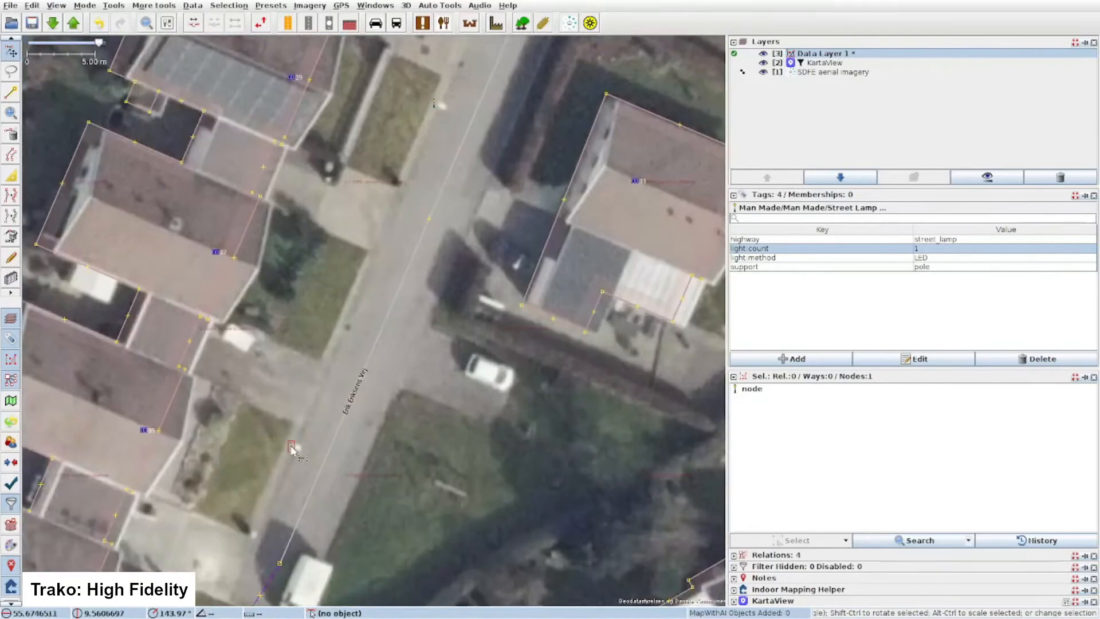
- Paste street lamp copies around the south end of the street and east up to the four-way street crossing
{"action": "left_click_drag", "start_coordinate": [292, 447], "coordinate": [390, 172]}
{"action": "left_click_drag", "start_coordinate": [314, 524], "coordinate": [242, 276]}
{"action": "left_click_drag", "start_coordinate": [648, 258], "coordinate": [294, 275]}
{"action": "key", "text": "ctrl+v"}
{"action": "left_click_drag", "start_coordinate": [613, 218], "coordinate": [436, 273]}
{"action": "left_click_drag", "start_coordinate": [648, 131], "coordinate": [364, 331]}
{"action": "left_click_drag", "start_coordinate": [517, 456], "coordinate": [388, 312]}
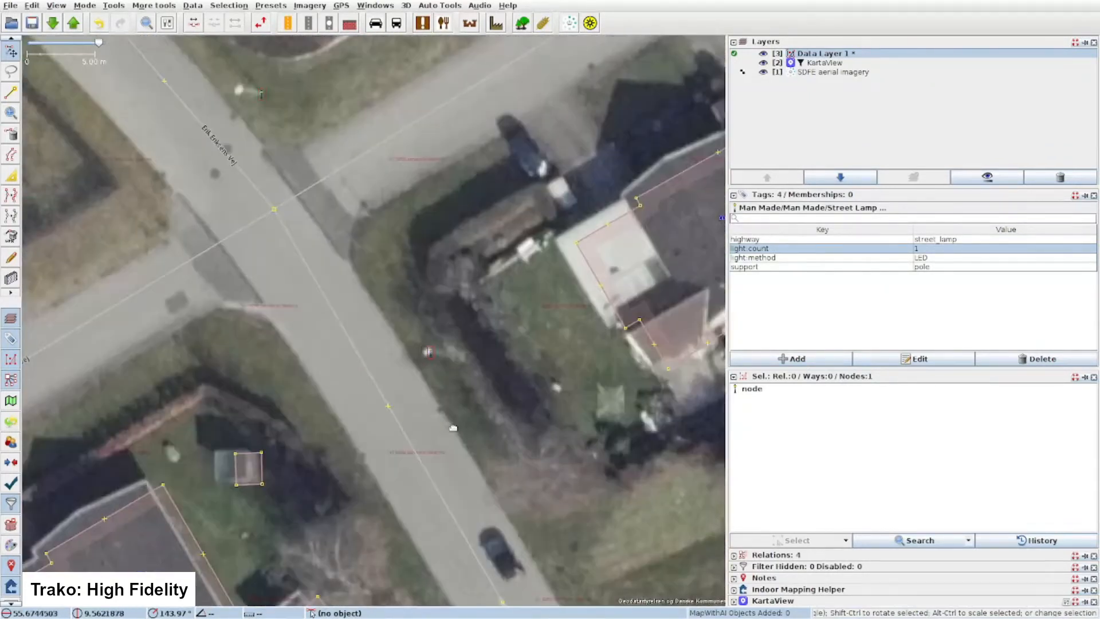
- Paste street lamp copies from the crossing to the main road junction and at the first lamp on the main road's south side
{"action": "left_click_drag", "start_coordinate": [573, 470], "coordinate": [315, 287]}
{"action": "left_click_drag", "start_coordinate": [573, 470], "coordinate": [319, 292]}
{"action": "left_click_drag", "start_coordinate": [619, 275], "coordinate": [344, 338]}
{"action": "left_click_drag", "start_coordinate": [573, 287], "coordinate": [304, 349]}
{"action": "key", "text": "ctrl+v"}
{"action": "left_click_drag", "start_coordinate": [504, 179], "coordinate": [251, 449]}
{"action": "key", "text": "ctrl+v"}
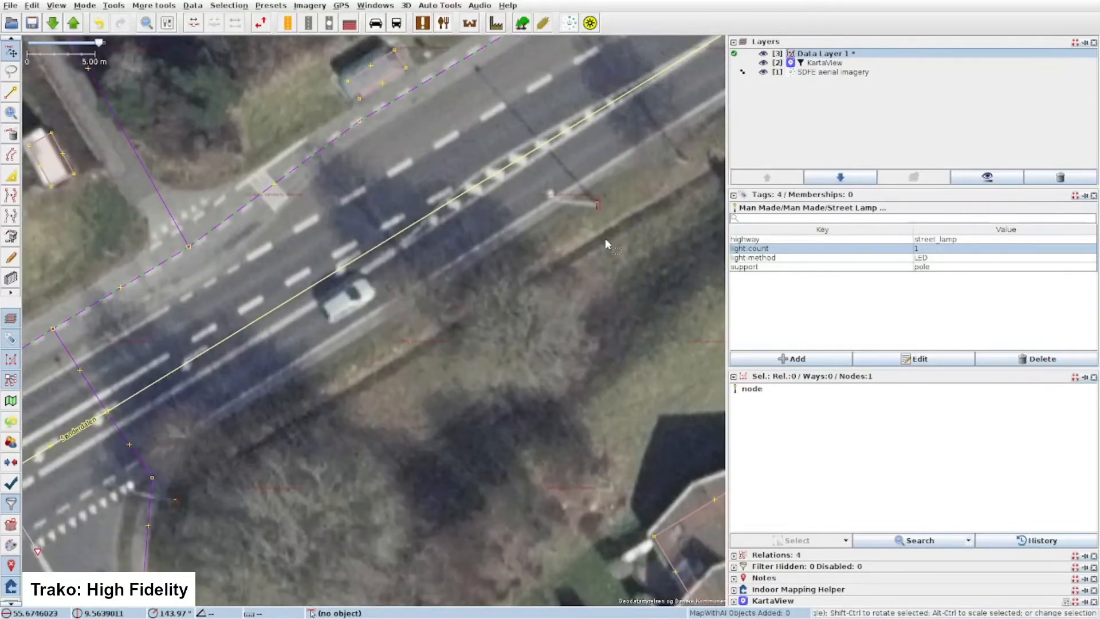
- Paste street lamp copies northeast along the main road up to the H.C. Hansens Vej junction
{"action": "left_click_drag", "start_coordinate": [607, 243], "coordinate": [298, 441]}
{"action": "left_click_drag", "start_coordinate": [625, 230], "coordinate": [321, 425]}
{"action": "key", "text": "ctrl+v"}
{"action": "left_click_drag", "start_coordinate": [525, 302], "coordinate": [329, 404]}
{"action": "key", "text": "ctrl+v"}
{"action": "left_click_drag", "start_coordinate": [609, 193], "coordinate": [349, 485]}
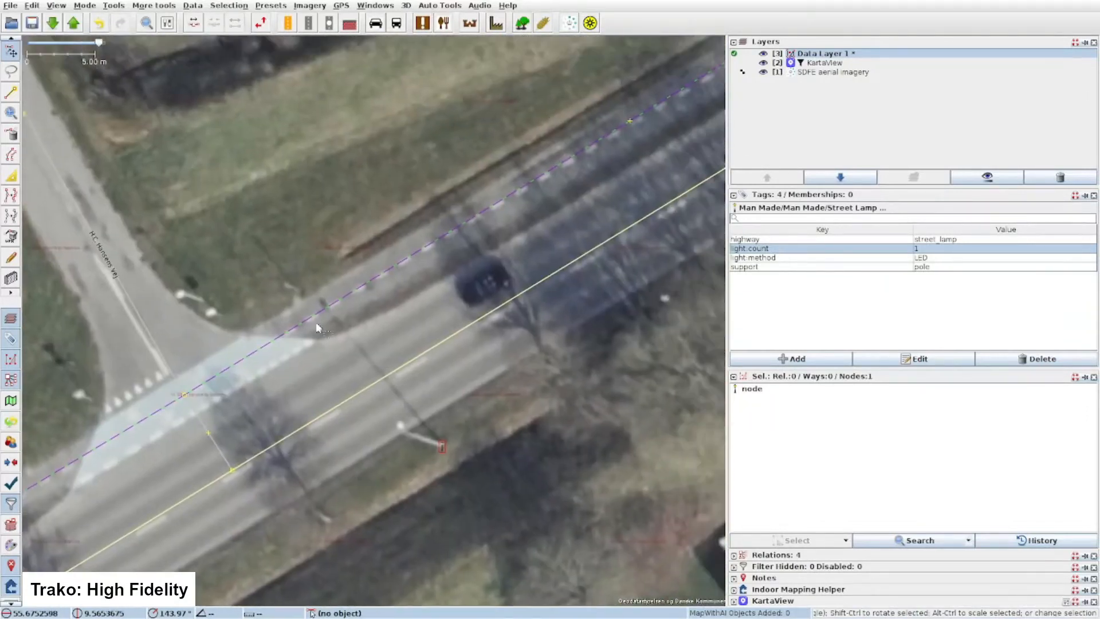
- Paste street lamp copies farther northeast along the main road up to the side road junction beside the parking lot
{"action": "left_click_drag", "start_coordinate": [537, 319], "coordinate": [166, 476]}
{"action": "key", "text": "ctrl+v"}
{"action": "left_click_drag", "start_coordinate": [602, 275], "coordinate": [178, 516]}
{"action": "left_click_drag", "start_coordinate": [642, 172], "coordinate": [230, 418]}
{"action": "left_click_drag", "start_coordinate": [481, 266], "coordinate": [294, 362]}
{"action": "key", "text": "ctrl+v"}
{"action": "left_click_drag", "start_coordinate": [608, 229], "coordinate": [304, 402]}
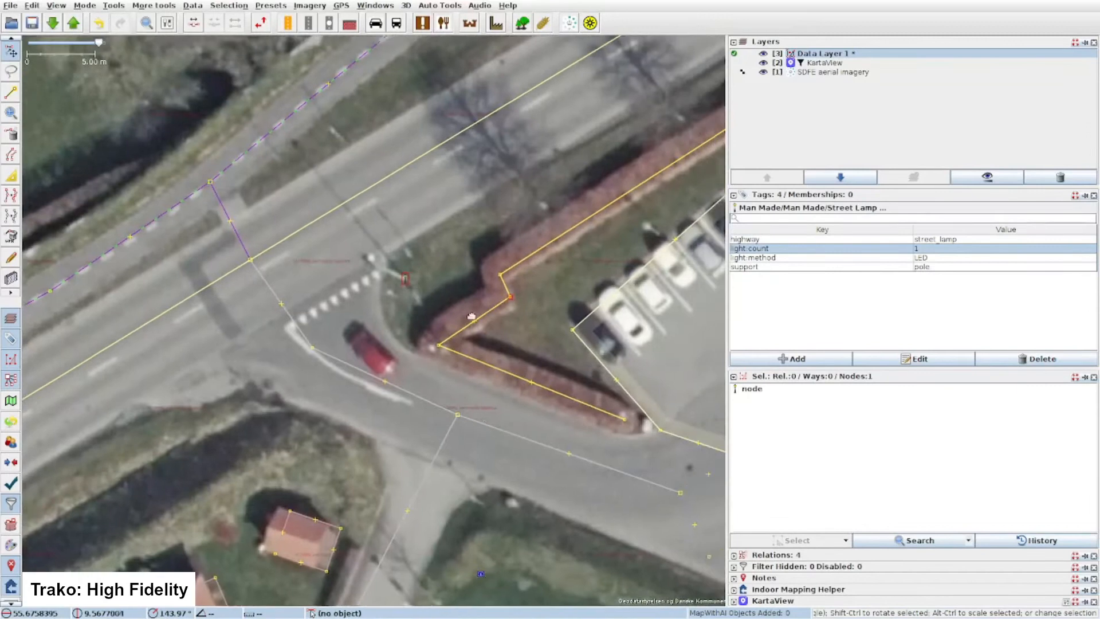
- Paste street lamp copies from the side road junction down to the lamps on Rungsvej
{"action": "left_click_drag", "start_coordinate": [648, 241], "coordinate": [309, 275]}
{"action": "left_click_drag", "start_coordinate": [642, 247], "coordinate": [304, 276]}
{"action": "scroll", "coordinate": [310, 321], "scroll_direction": "down", "scroll_amount": 2}
{"action": "left_click_drag", "start_coordinate": [417, 516], "coordinate": [273, 244]}
{"action": "left_click_drag", "start_coordinate": [621, 511], "coordinate": [351, 336]}
{"action": "scroll", "coordinate": [352, 337], "scroll_direction": "up", "scroll_amount": 2}
{"action": "left_click_drag", "start_coordinate": [449, 422], "coordinate": [425, 350]}
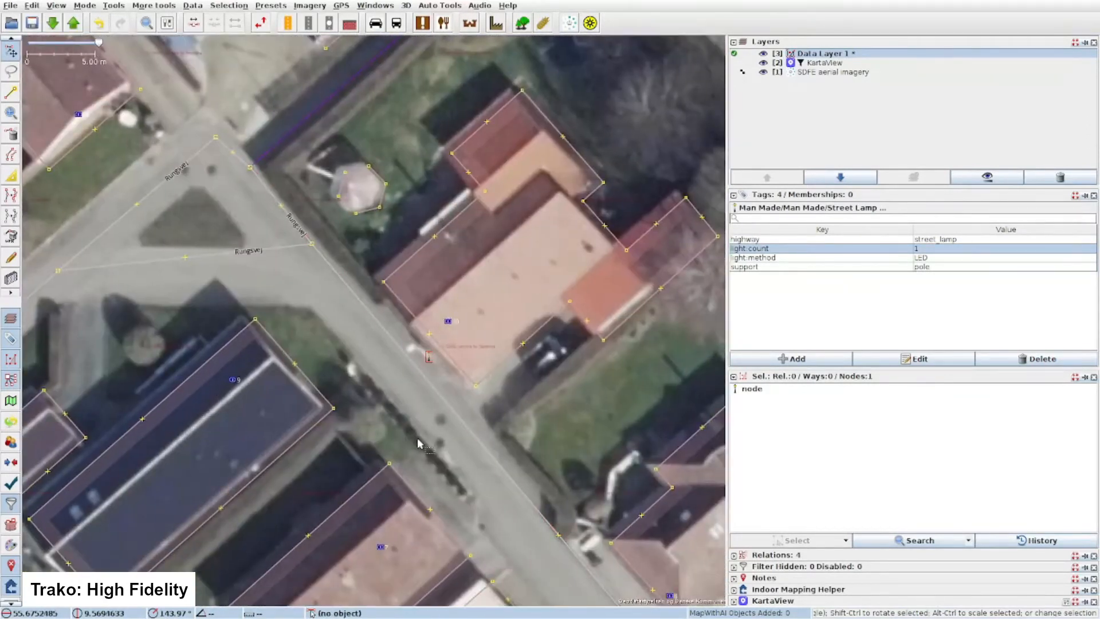
- Paste street lamp copies southeast along Rungsvej and around its junction with the road beside the cycleway
{"action": "left_click_drag", "start_coordinate": [486, 436], "coordinate": [356, 253]}
{"action": "left_click_drag", "start_coordinate": [593, 498], "coordinate": [431, 367]}
{"action": "left_click_drag", "start_coordinate": [493, 516], "coordinate": [401, 184]}
{"action": "left_click_drag", "start_coordinate": [626, 395], "coordinate": [361, 204]}
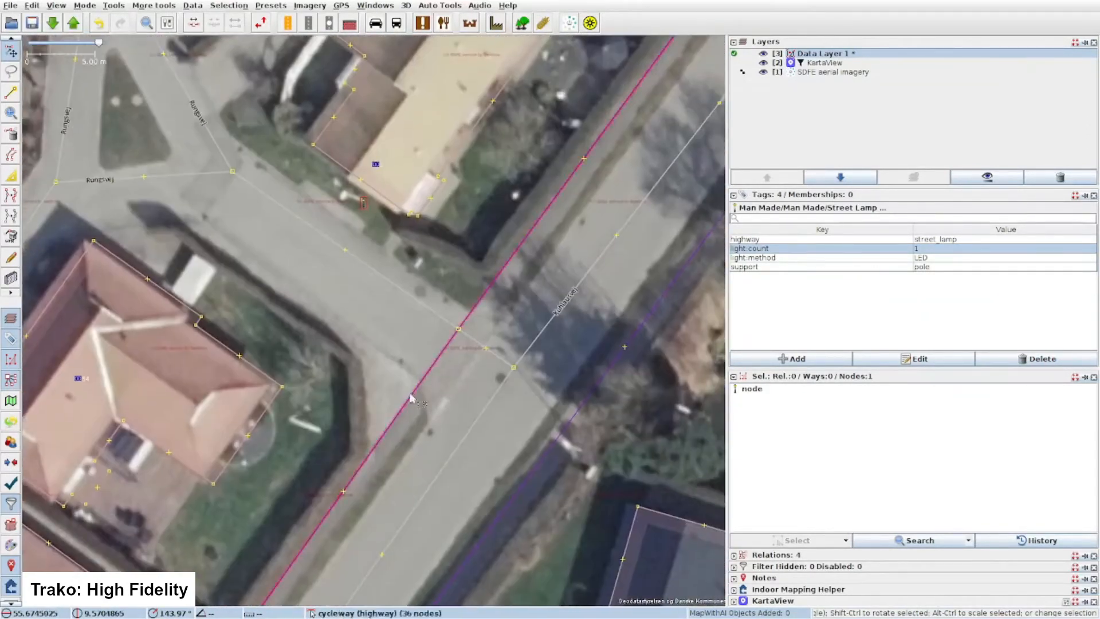
{"action": "left_click_drag", "start_coordinate": [412, 395], "coordinate": [699, 380]}
{"action": "key", "text": "ctrl+v"}
- Paste street lamp copies along the residential streets west of the Rungsvej junction, up to the lamp beside the footpath entrance
{"action": "left_click_drag", "start_coordinate": [229, 429], "coordinate": [388, 248]}
{"action": "left_click_drag", "start_coordinate": [242, 408], "coordinate": [423, 231]}
{"action": "left_click_drag", "start_coordinate": [230, 430], "coordinate": [460, 225]}
{"action": "left_click_drag", "start_coordinate": [182, 312], "coordinate": [451, 442]}
{"action": "left_click_drag", "start_coordinate": [201, 252], "coordinate": [453, 431]}
{"action": "key", "text": "ctrl+v"}
{"action": "left_click_drag", "start_coordinate": [212, 250], "coordinate": [410, 375]}
{"action": "left_click_drag", "start_coordinate": [302, 255], "coordinate": [318, 338]}
{"action": "left_click_drag", "start_coordinate": [132, 169], "coordinate": [337, 319]}
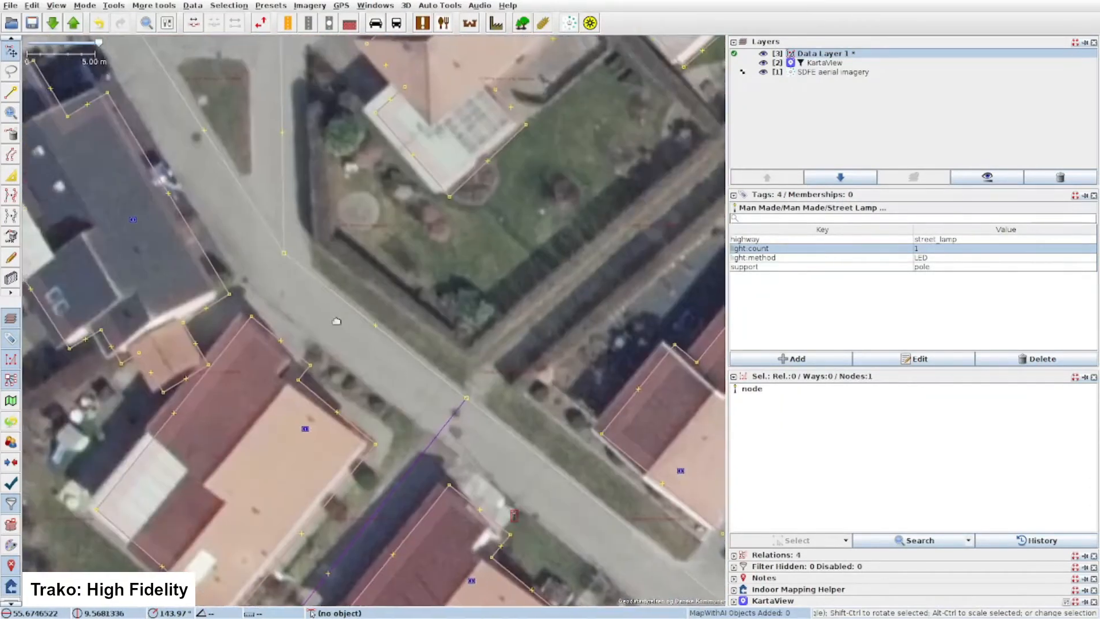
- Paste street lamp copies at the lamps north of the footpath entrance, back to the western part of Rungsvej
{"action": "left_click_drag", "start_coordinate": [233, 127], "coordinate": [343, 388]}
{"action": "left_click_drag", "start_coordinate": [571, 144], "coordinate": [284, 365]}
{"action": "left_click_drag", "start_coordinate": [218, 240], "coordinate": [516, 355]}
{"action": "left_click_drag", "start_coordinate": [258, 201], "coordinate": [358, 375]}
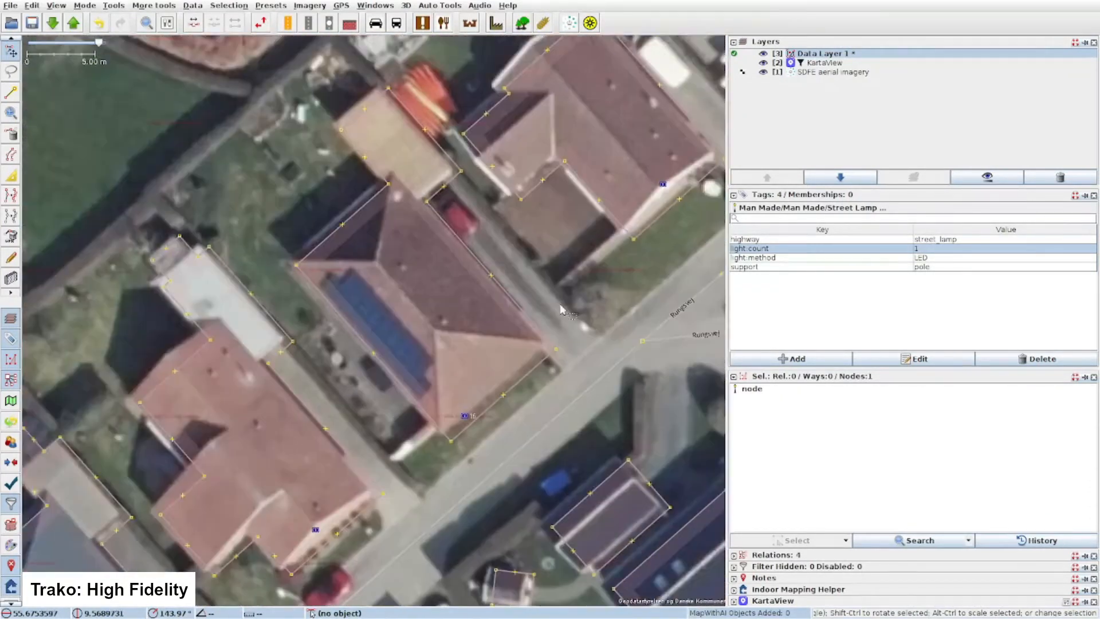
- Paste street lamp copies on the enclosed green and along H.C. Lumbyes Vej toward the Emil Reesens Vej junction
{"action": "scroll", "coordinate": [355, 287], "scroll_direction": "down", "scroll_amount": 4}
{"action": "scroll", "coordinate": [243, 352], "scroll_direction": "up", "scroll_amount": 4}
{"action": "left_click_drag", "start_coordinate": [448, 239], "coordinate": [340, 464]}
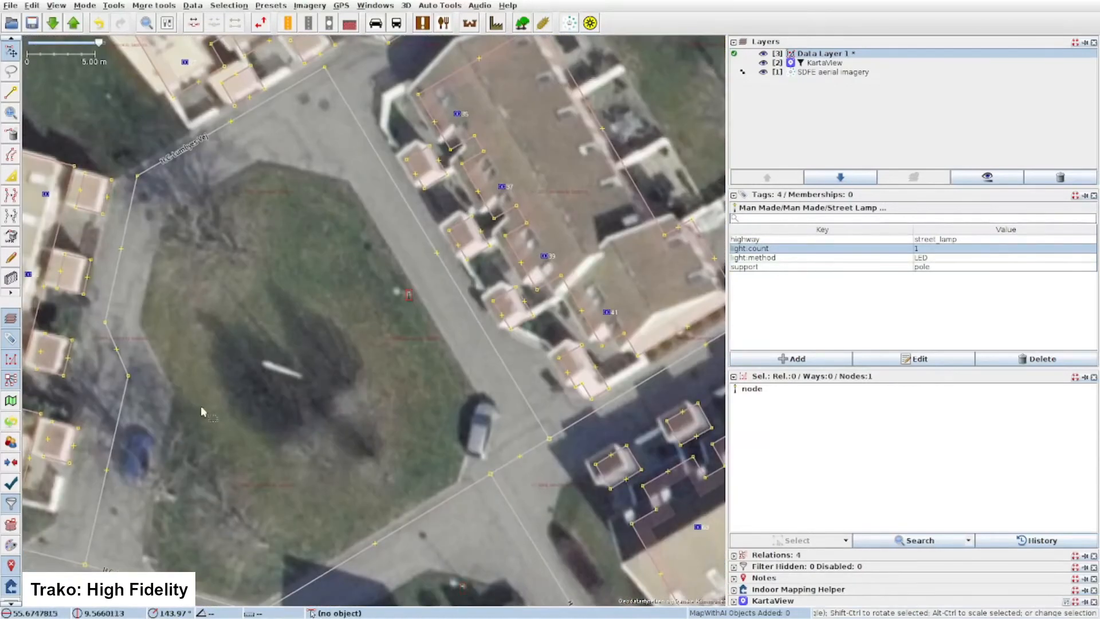
{"action": "left_click_drag", "start_coordinate": [201, 406], "coordinate": [384, 272]}
{"action": "left_click_drag", "start_coordinate": [241, 459], "coordinate": [613, 344]}
{"action": "left_click_drag", "start_coordinate": [69, 520], "coordinate": [481, 229]}
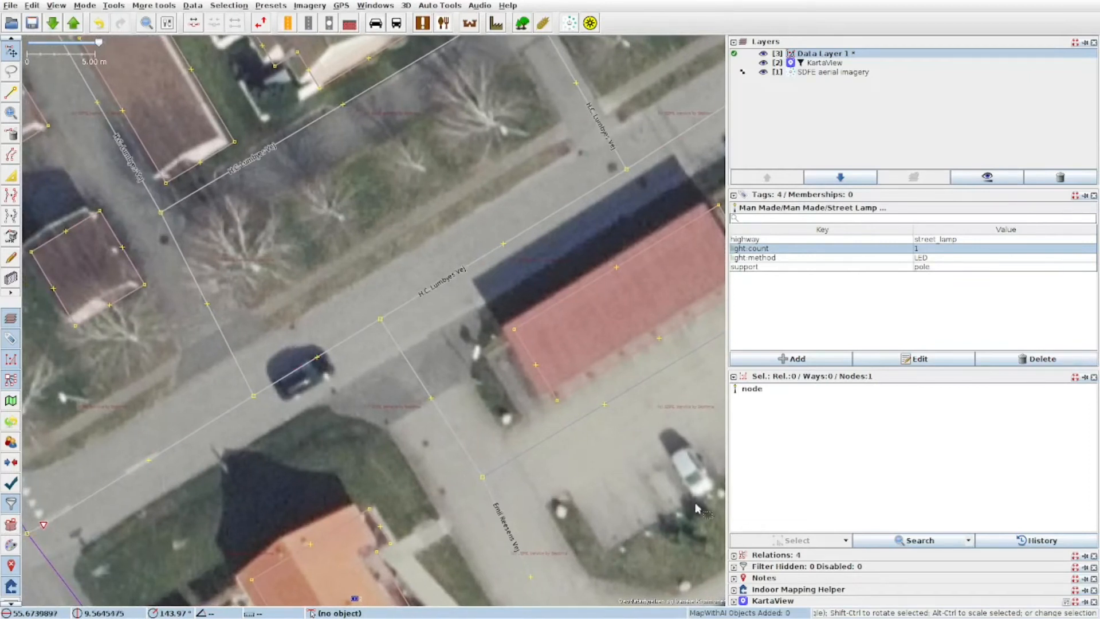
- Add and enable a filter with the search string highway=street_lamp that hides all objects except the street lamps
{"action": "left_click", "coordinate": [734, 567]}
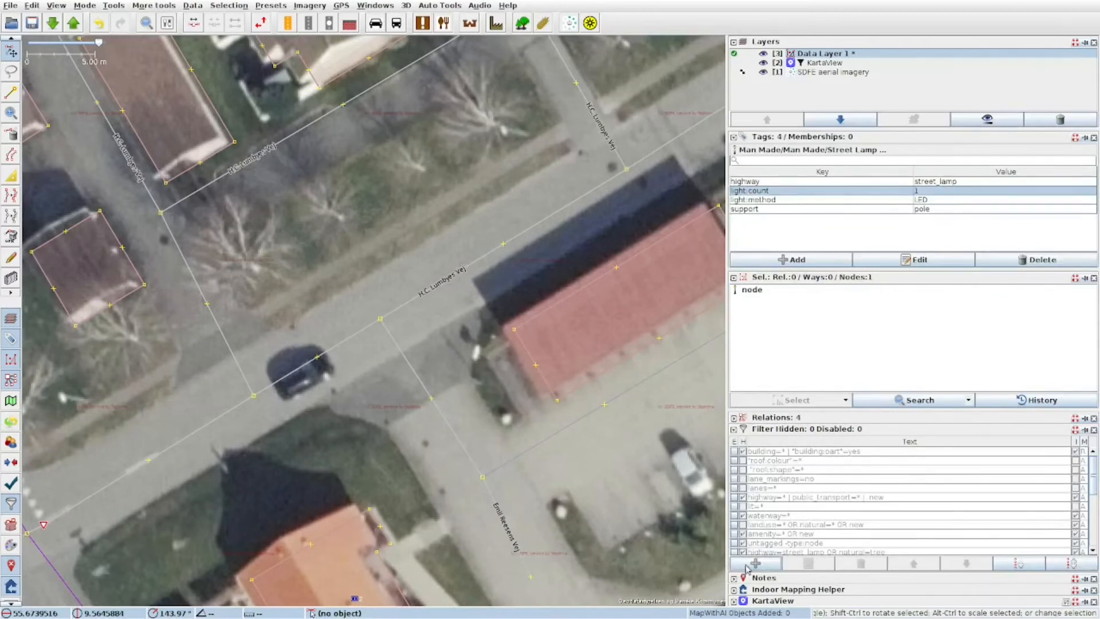
{"action": "left_click", "coordinate": [755, 564]}
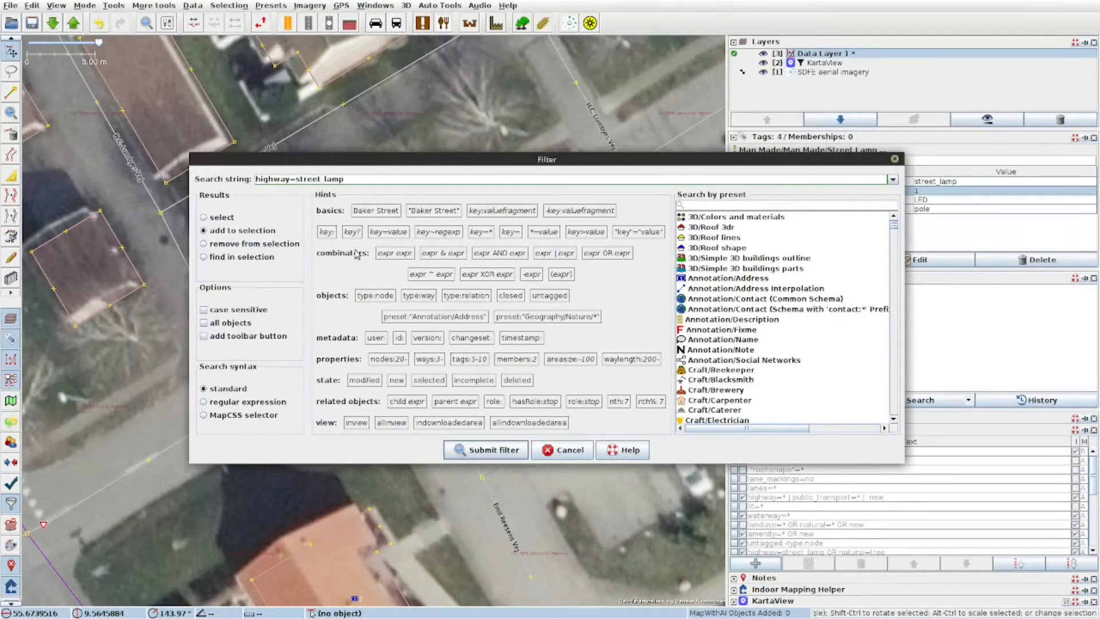
{"action": "left_click", "coordinate": [491, 450]}
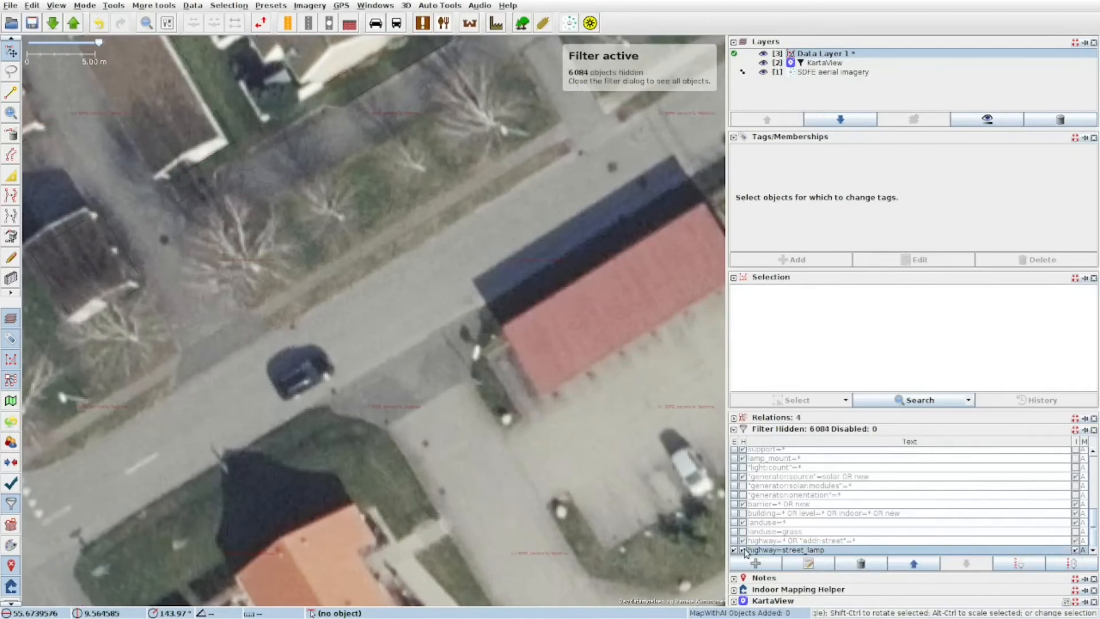
- Paste street lamp copies at the west end of H.C. Lumbyes Vej and at the first lamps along the adjoining road
{"action": "left_click_drag", "start_coordinate": [57, 414], "coordinate": [224, 416]}
{"action": "key", "text": "ctrl+v"}
{"action": "left_click_drag", "start_coordinate": [336, 432], "coordinate": [238, 349]}
{"action": "scroll", "coordinate": [239, 349], "scroll_direction": "down", "scroll_amount": 2}
{"action": "left_click_drag", "start_coordinate": [105, 373], "coordinate": [447, 325]}
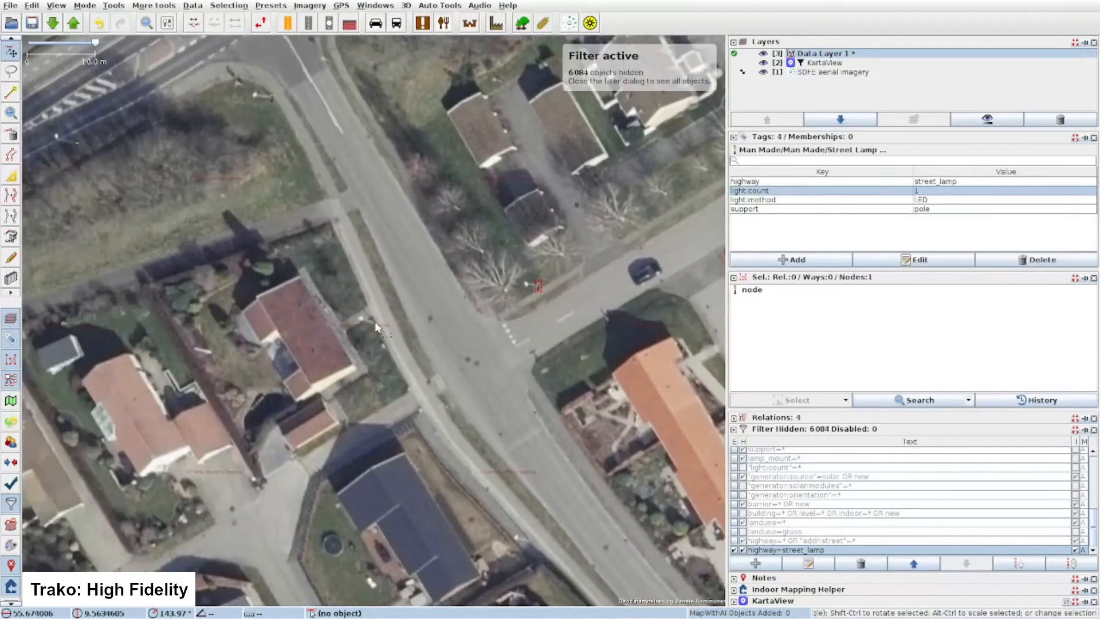
{"action": "key", "text": "ctrl+v"}
{"action": "left_click_drag", "start_coordinate": [375, 323], "coordinate": [241, 129]}
{"action": "key", "text": "ctrl+v"}
- Paste street lamp copies at each lamp southeast along the adjoining road, up to the lamp beside the orange-roofed house
{"action": "left_click_drag", "start_coordinate": [401, 352], "coordinate": [140, 202]}
{"action": "left_click_drag", "start_coordinate": [521, 566], "coordinate": [339, 356]}
{"action": "key", "text": "ctrl+v"}
{"action": "left_click_drag", "start_coordinate": [624, 505], "coordinate": [231, 372]}
{"action": "key", "text": "ctrl+v"}
{"action": "left_click_drag", "start_coordinate": [530, 555], "coordinate": [282, 411]}
{"action": "key", "text": "ctrl+v"}
{"action": "left_click_drag", "start_coordinate": [681, 493], "coordinate": [360, 329]}
{"action": "key", "text": "ctrl+v"}
{"action": "left_click_drag", "start_coordinate": [619, 454], "coordinate": [373, 314]}
{"action": "key", "text": "ctrl+v"}
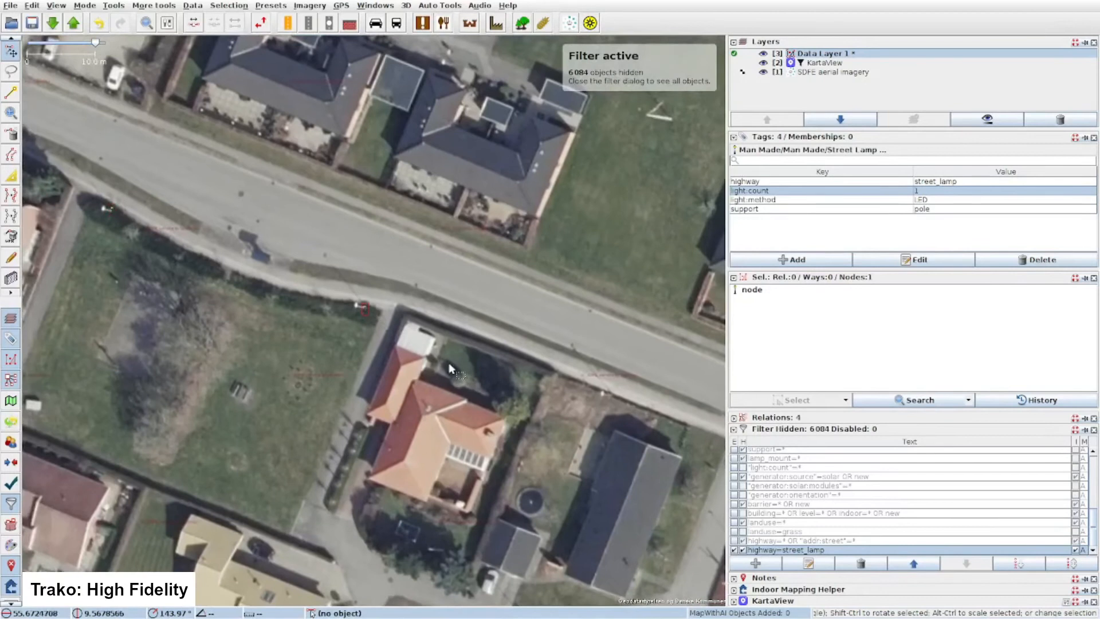
- Paste street lamp copies at the next lamps east of the orange-roofed house, along the curving road
{"action": "left_click_drag", "start_coordinate": [606, 397], "coordinate": [326, 328]}
{"action": "key", "text": "ctrl+v"}
{"action": "left_click_drag", "start_coordinate": [579, 428], "coordinate": [367, 359]}
{"action": "key", "text": "ctrl+v"}
{"action": "key", "text": "ctrl+v"}
- Paste street lamp copies from the road bend eastward along Heisesvej
{"action": "left_click_drag", "start_coordinate": [606, 338], "coordinate": [188, 365]}
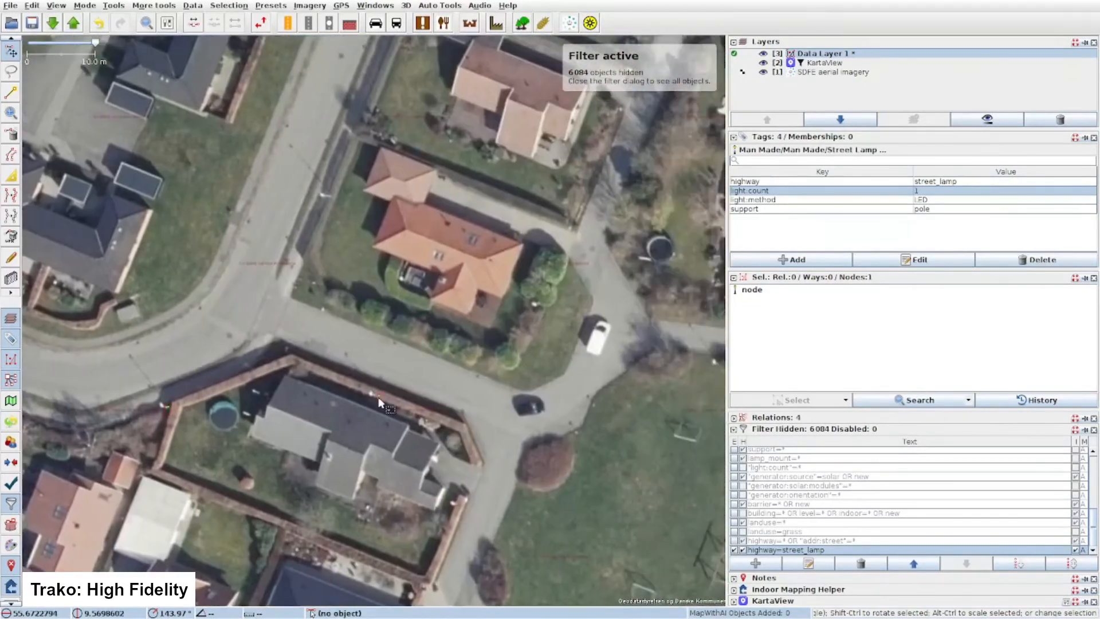
{"action": "key", "text": "ctrl+v"}
{"action": "left_click_drag", "start_coordinate": [425, 310], "coordinate": [204, 244]}
{"action": "left_click_drag", "start_coordinate": [682, 331], "coordinate": [331, 221]}
{"action": "key", "text": "ctrl+v"}
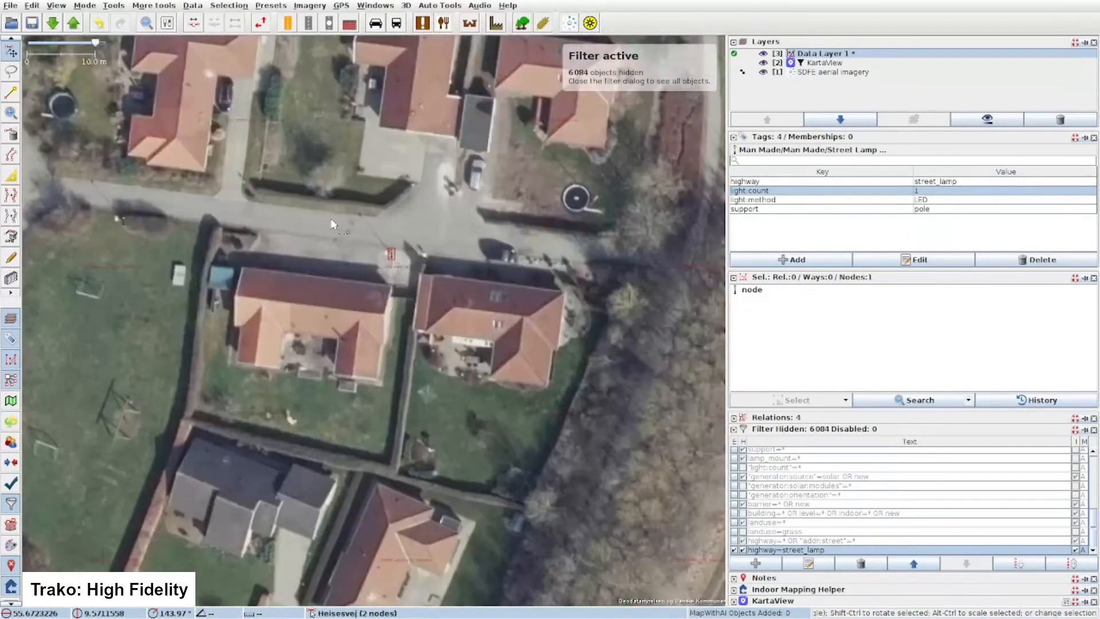
- Paste street lamp copies at the lamps in the residential streets southwest of Heisesvej
{"action": "left_click_drag", "start_coordinate": [298, 475], "coordinate": [556, 242]}
{"action": "scroll", "coordinate": [500, 423], "scroll_direction": "up", "scroll_amount": 2}
{"action": "key", "text": "ctrl+v"}
{"action": "scroll", "coordinate": [509, 453], "scroll_direction": "down", "scroll_amount": 2}
{"action": "left_click_drag", "start_coordinate": [508, 452], "coordinate": [535, 122]}
{"action": "key", "text": "ctrl+v"}
- Paste street lamp copies at the remaining lamps farther west in the southern residential area
{"action": "left_click_drag", "start_coordinate": [123, 454], "coordinate": [449, 243]}
{"action": "left_click_drag", "start_coordinate": [356, 89], "coordinate": [346, 378]}
{"action": "left_click_drag", "start_coordinate": [415, 58], "coordinate": [263, 452]}
{"action": "left_click_drag", "start_coordinate": [103, 487], "coordinate": [630, 283]}
{"action": "scroll", "coordinate": [349, 315], "scroll_direction": "up", "scroll_amount": 2}
{"action": "key", "text": "ctrl+v"}
{"action": "scroll", "coordinate": [354, 322], "scroll_direction": "down", "scroll_amount": 2}
- Paste street lamp copies along the side streets northwest of there, around the triangular traffic island
{"action": "left_click_drag", "start_coordinate": [250, 558], "coordinate": [344, 366]}
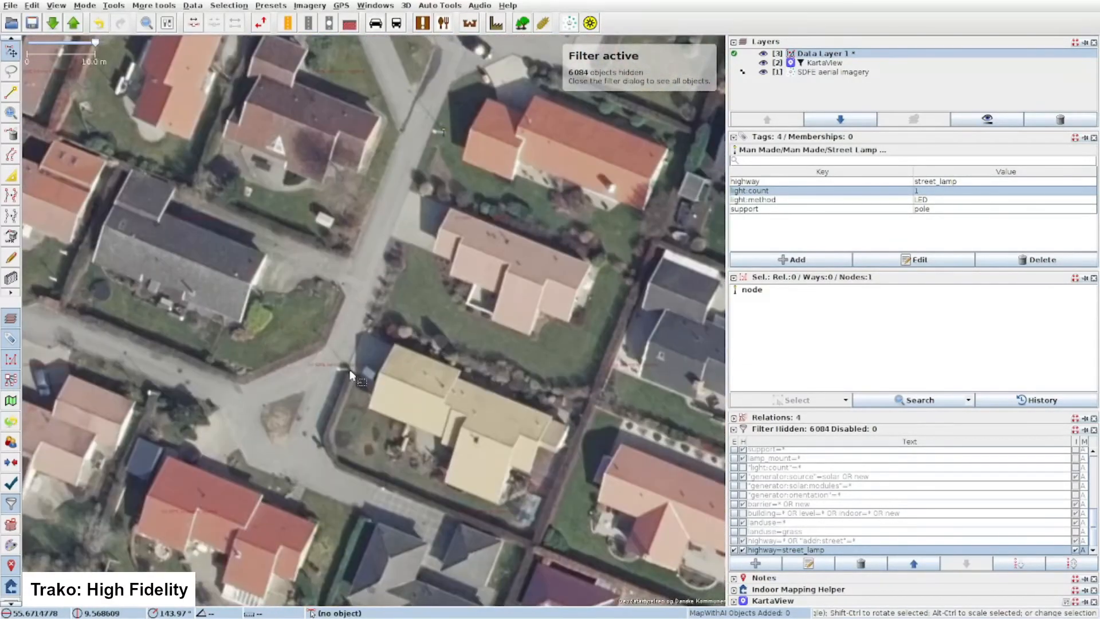
{"action": "scroll", "coordinate": [338, 478], "scroll_direction": "up", "scroll_amount": 2}
{"action": "left_click_drag", "start_coordinate": [339, 478], "coordinate": [334, 457]}
{"action": "left_click_drag", "start_coordinate": [34, 224], "coordinate": [459, 464]}
{"action": "scroll", "coordinate": [345, 341], "scroll_direction": "down", "scroll_amount": 2}
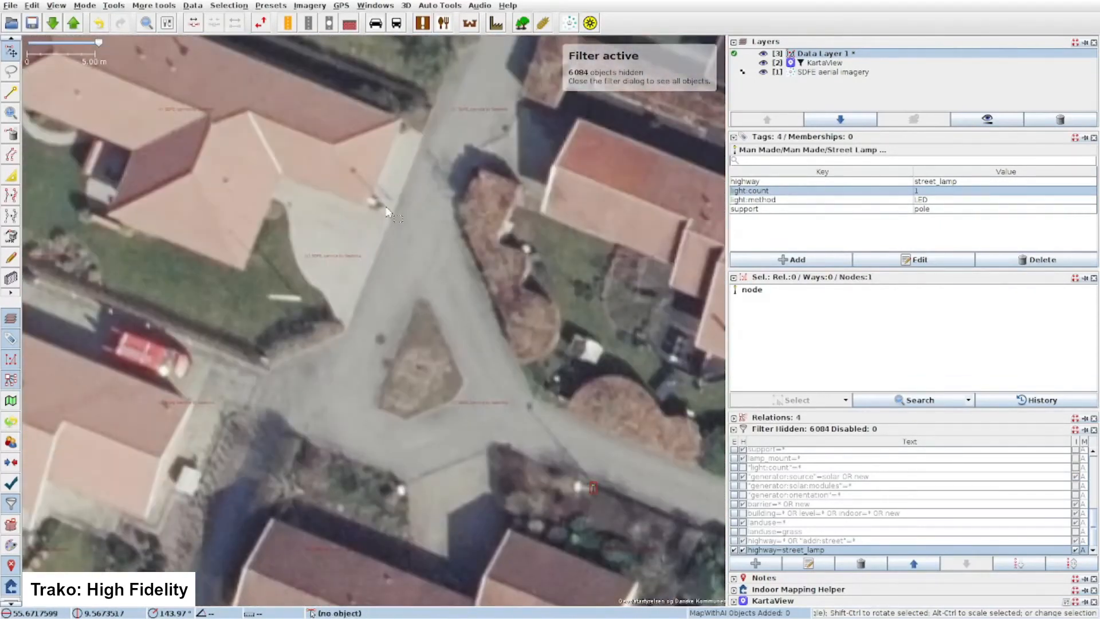
{"action": "left_click_drag", "start_coordinate": [452, 172], "coordinate": [459, 344]}
{"action": "scroll", "coordinate": [459, 344], "scroll_direction": "up", "scroll_amount": 2}
- Paste street lamp copies northeast of the traffic island, up to the side street meeting the curving main residential road
{"action": "scroll", "coordinate": [458, 344], "scroll_direction": "down", "scroll_amount": 2}
{"action": "left_click_drag", "start_coordinate": [561, 224], "coordinate": [486, 335]}
{"action": "key", "text": "ctrl+v"}
{"action": "left_click_drag", "start_coordinate": [702, 312], "coordinate": [404, 301]}
{"action": "scroll", "coordinate": [405, 302], "scroll_direction": "up", "scroll_amount": 2}
{"action": "key", "text": "ctrl+v"}
{"action": "scroll", "coordinate": [405, 301], "scroll_direction": "down", "scroll_amount": 2}
{"action": "left_click_drag", "start_coordinate": [446, 234], "coordinate": [332, 369]}
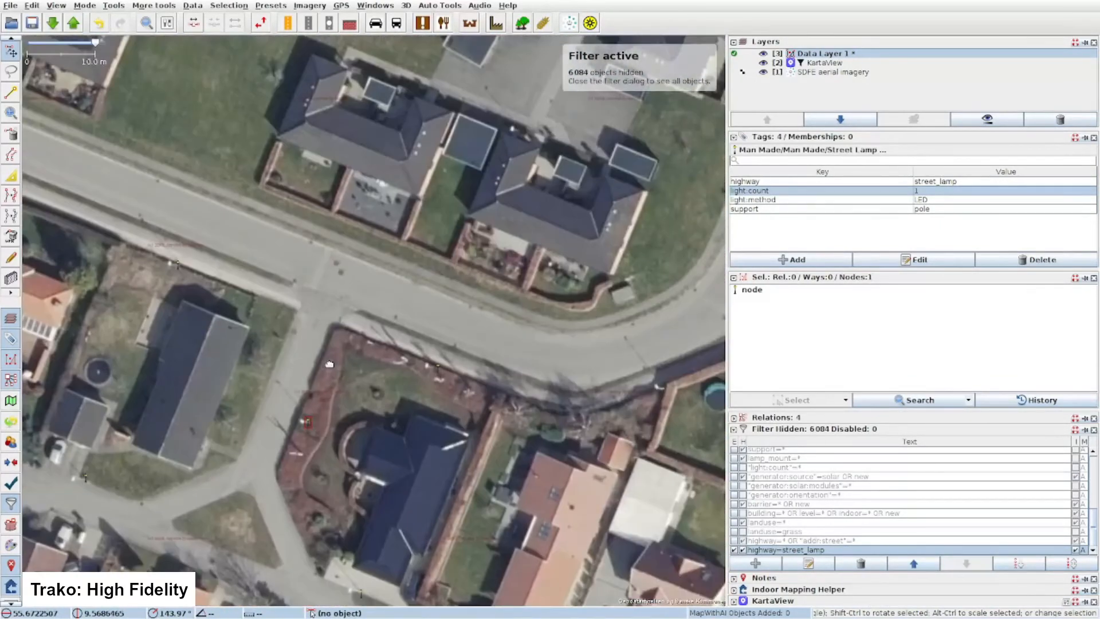
- Paste street lamp copies along the curving main road, northeast towards the dark-roofed houses
{"action": "left_click_drag", "start_coordinate": [676, 143], "coordinate": [401, 326]}
{"action": "scroll", "coordinate": [249, 400], "scroll_direction": "up", "scroll_amount": 2}
{"action": "key", "text": "ctrl+v"}
{"action": "scroll", "coordinate": [248, 400], "scroll_direction": "down", "scroll_amount": 2}
{"action": "left_click_drag", "start_coordinate": [424, 109], "coordinate": [314, 260]}
{"action": "left_click_drag", "start_coordinate": [487, 132], "coordinate": [396, 368]}
{"action": "scroll", "coordinate": [395, 368], "scroll_direction": "up", "scroll_amount": 2}
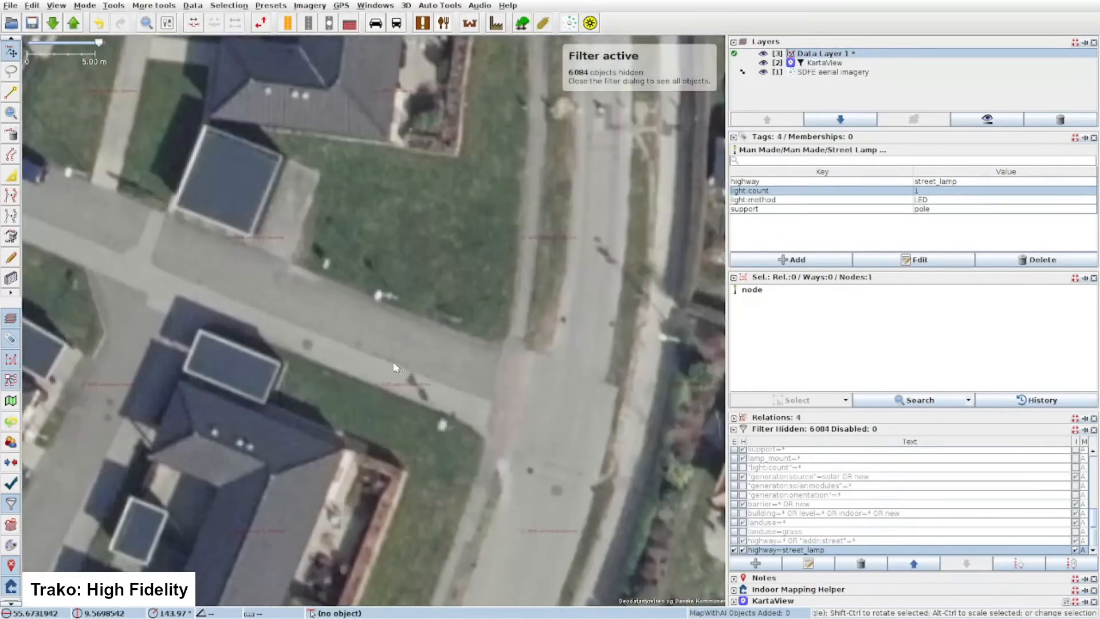
- Paste street lamp copies along the side road running west between the dark-roofed houses with detached garages
{"action": "scroll", "coordinate": [446, 427], "scroll_direction": "down", "scroll_amount": 2}
{"action": "left_click_drag", "start_coordinate": [287, 252], "coordinate": [506, 285]}
{"action": "scroll", "coordinate": [334, 186], "scroll_direction": "up", "scroll_amount": 2}
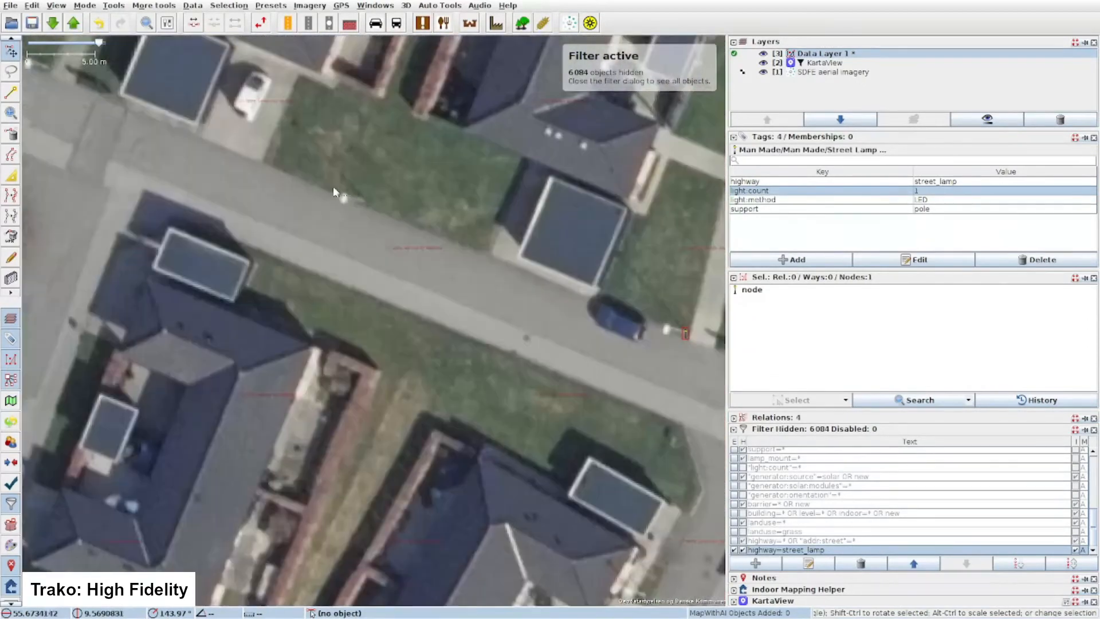
{"action": "key", "text": "ctrl+v"}
{"action": "left_click_drag", "start_coordinate": [359, 197], "coordinate": [717, 347]}
{"action": "key", "text": "ctrl+v"}
- Paste street lamp copies along the north-south lane between the dark-roofed courtyard houses
{"action": "scroll", "coordinate": [403, 218], "scroll_direction": "down", "scroll_amount": 2}
{"action": "left_click_drag", "start_coordinate": [247, 367], "coordinate": [516, 258]}
{"action": "scroll", "coordinate": [420, 292], "scroll_direction": "up", "scroll_amount": 2}
{"action": "left_click_drag", "start_coordinate": [307, 440], "coordinate": [447, 208]}
{"action": "key", "text": "ctrl+v"}
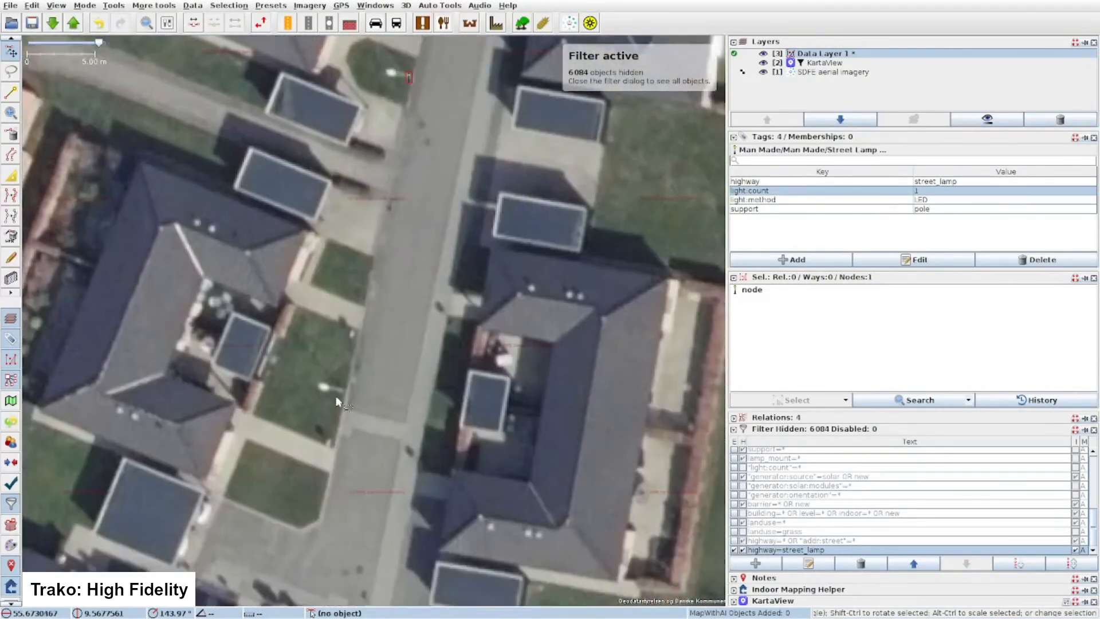
{"action": "left_click_drag", "start_coordinate": [373, 493], "coordinate": [441, 192]}
{"action": "key", "text": "ctrl+v"}
- Examine the streets north of the courtyard houses, up to the triangular island by the yellow-roofed house, for unmapped lamps
{"action": "scroll", "coordinate": [499, 387], "scroll_direction": "down", "scroll_amount": 2}
{"action": "left_click_drag", "start_coordinate": [493, 395], "coordinate": [380, 450]}
{"action": "scroll", "coordinate": [380, 454], "scroll_direction": "up", "scroll_amount": 2}
{"action": "scroll", "coordinate": [378, 450], "scroll_direction": "down", "scroll_amount": 2}
{"action": "scroll", "coordinate": [275, 386], "scroll_direction": "up", "scroll_amount": 2}
{"action": "scroll", "coordinate": [275, 386], "scroll_direction": "down", "scroll_amount": 2}
{"action": "left_click_drag", "start_coordinate": [356, 172], "coordinate": [342, 423]}
{"action": "scroll", "coordinate": [374, 279], "scroll_direction": "up", "scroll_amount": 2}
{"action": "scroll", "coordinate": [373, 279], "scroll_direction": "down", "scroll_amount": 2}
{"action": "left_click_drag", "start_coordinate": [596, 103], "coordinate": [414, 352]}
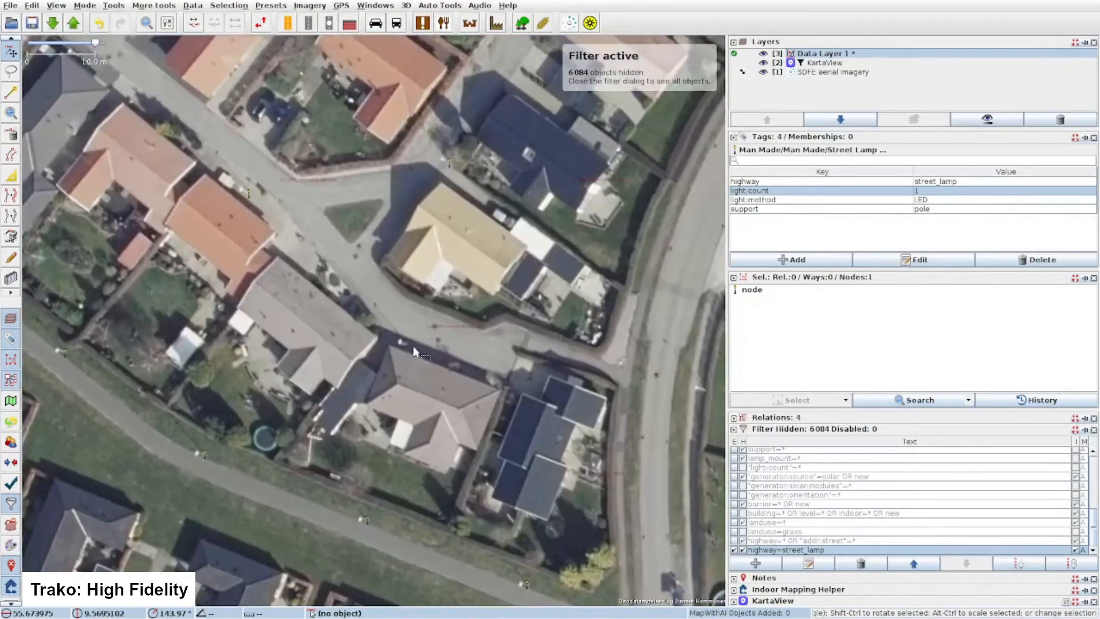
- Paste street lamp copies at the parking area and lane entrance of the orange-roofed terraces north of the main road
{"action": "scroll", "coordinate": [314, 252], "scroll_direction": "down", "scroll_amount": 5}
{"action": "left_click_drag", "start_coordinate": [281, 421], "coordinate": [368, 277]}
{"action": "scroll", "coordinate": [293, 395], "scroll_direction": "up", "scroll_amount": 6}
{"action": "key", "text": "ctrl+v"}
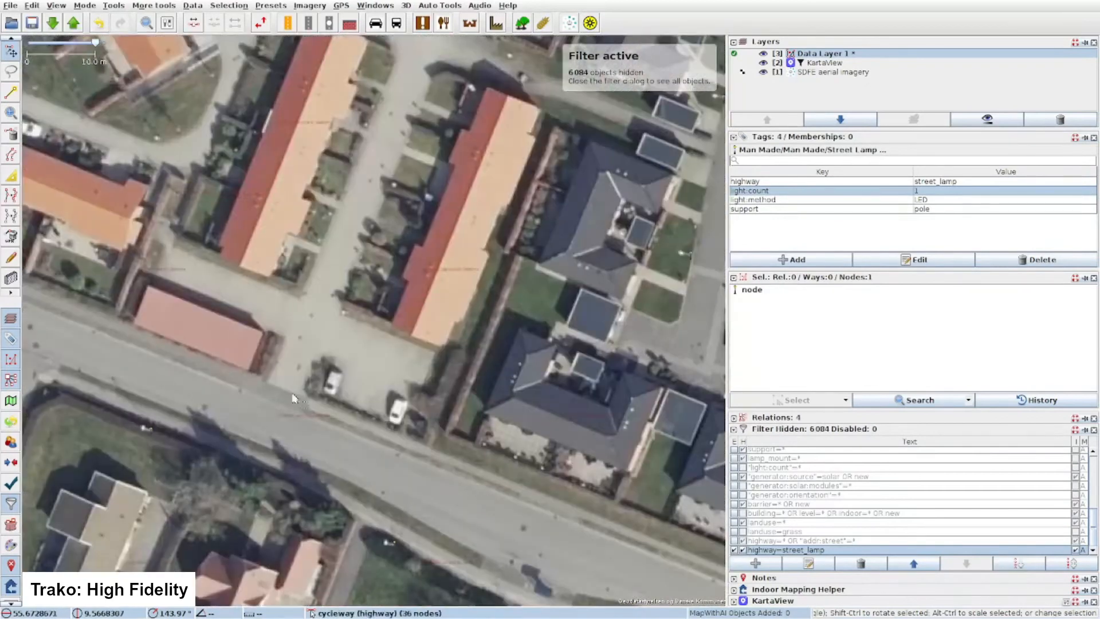
{"action": "scroll", "coordinate": [309, 295], "scroll_direction": "up", "scroll_amount": 2}
{"action": "key", "text": "ctrl+v"}
- Paste street lamp copies along the lanes between the orange-roofed terraces and around the edge of the central green
{"action": "left_click_drag", "start_coordinate": [323, 218], "coordinate": [242, 491]}
{"action": "scroll", "coordinate": [247, 487], "scroll_direction": "down", "scroll_amount": 2}
{"action": "left_click_drag", "start_coordinate": [330, 266], "coordinate": [481, 347]}
{"action": "scroll", "coordinate": [409, 299], "scroll_direction": "down", "scroll_amount": 2}
{"action": "scroll", "coordinate": [277, 300], "scroll_direction": "up", "scroll_amount": 2}
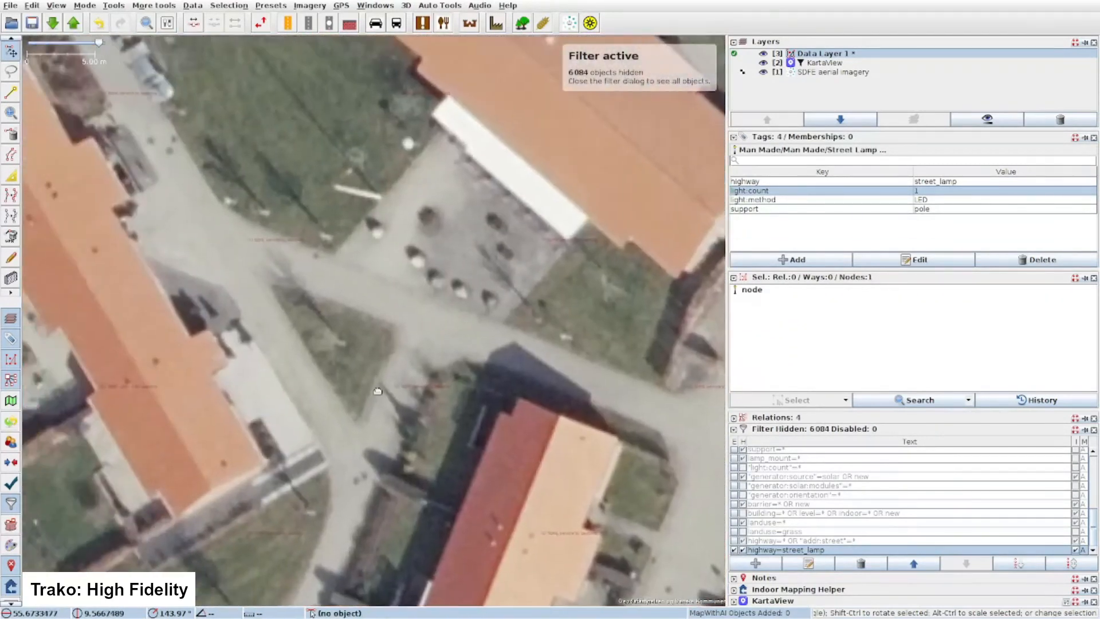
{"action": "scroll", "coordinate": [376, 388], "scroll_direction": "up", "scroll_amount": 2}
{"action": "key", "text": "ctrl+v"}
{"action": "left_click_drag", "start_coordinate": [272, 388], "coordinate": [688, 442]}
{"action": "left_click_drag", "start_coordinate": [401, 361], "coordinate": [636, 395]}
{"action": "left_click_drag", "start_coordinate": [232, 298], "coordinate": [682, 410]}
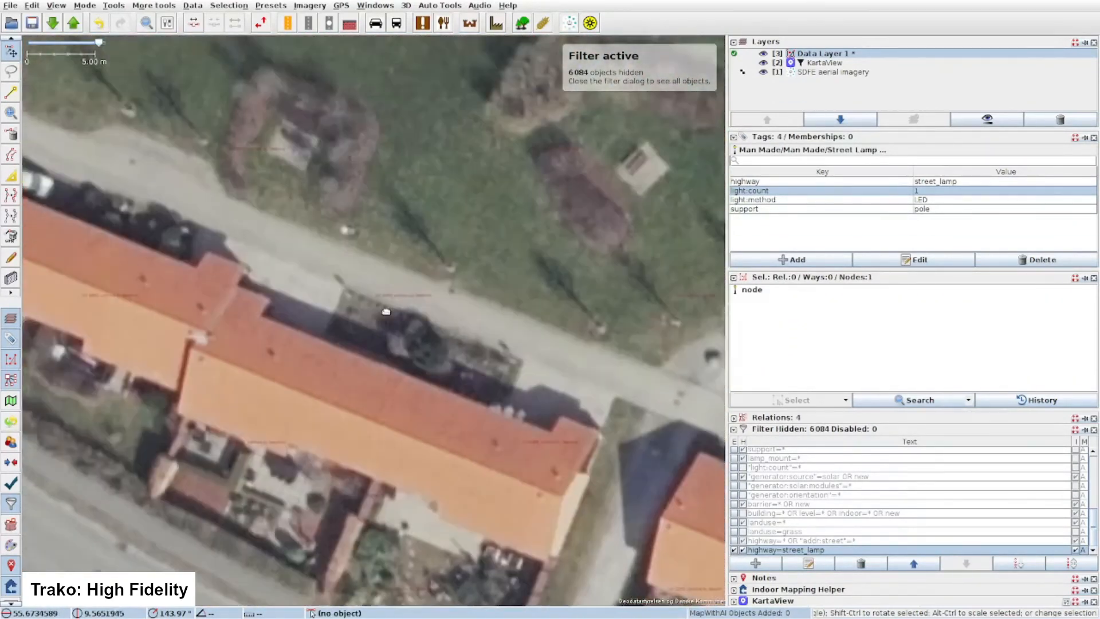
{"action": "left_click_drag", "start_coordinate": [386, 312], "coordinate": [568, 361]}
{"action": "left_click_drag", "start_coordinate": [173, 194], "coordinate": [349, 442]}
{"action": "left_click_drag", "start_coordinate": [224, 123], "coordinate": [418, 413]}
- Paste street lamp copies along the road north of the terraces, from the western junction to the brown-roofed apartment buildings
{"action": "scroll", "coordinate": [418, 412], "scroll_direction": "down", "scroll_amount": 4}
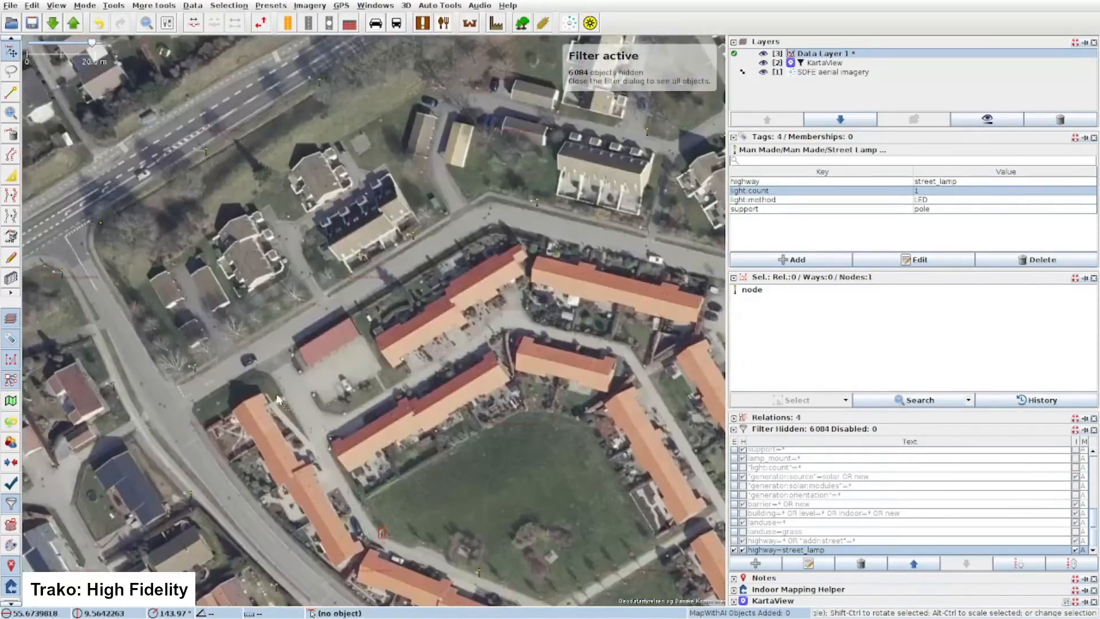
{"action": "left_click_drag", "start_coordinate": [286, 256], "coordinate": [390, 430]}
{"action": "scroll", "coordinate": [390, 430], "scroll_direction": "up", "scroll_amount": 4}
{"action": "left_click_drag", "start_coordinate": [487, 362], "coordinate": [196, 423]}
{"action": "left_click_drag", "start_coordinate": [475, 312], "coordinate": [175, 433]}
{"action": "left_click_drag", "start_coordinate": [486, 279], "coordinate": [172, 241]}
{"action": "left_click_drag", "start_coordinate": [550, 492], "coordinate": [280, 282]}
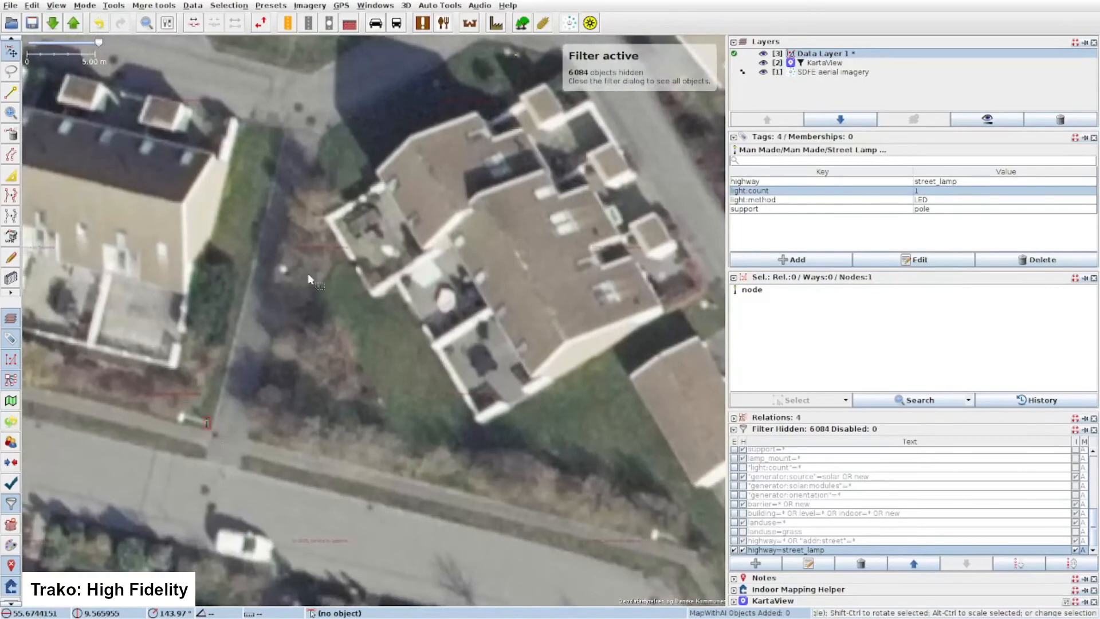
- Paste street lamp copies farther east along the road past the apartment buildings
{"action": "left_click_drag", "start_coordinate": [467, 464], "coordinate": [169, 255]}
{"action": "scroll", "coordinate": [463, 475], "scroll_direction": "down", "scroll_amount": 3}
{"action": "left_click_drag", "start_coordinate": [573, 487], "coordinate": [166, 298]}
{"action": "left_click_drag", "start_coordinate": [258, 206], "coordinate": [504, 343]}
{"action": "scroll", "coordinate": [505, 344], "scroll_direction": "up", "scroll_amount": 3}
{"action": "left_click_drag", "start_coordinate": [505, 154], "coordinate": [470, 330]}
{"action": "key", "text": "ctrl+v"}
- Paste street lamp copies along the narrow residential street south of the main road, beside the brown-roofed house with solar panels
{"action": "scroll", "coordinate": [482, 304], "scroll_direction": "down", "scroll_amount": 3}
{"action": "left_click_drag", "start_coordinate": [322, 232], "coordinate": [233, 233]}
{"action": "scroll", "coordinate": [437, 385], "scroll_direction": "down", "scroll_amount": 5}
{"action": "scroll", "coordinate": [407, 410], "scroll_direction": "up", "scroll_amount": 5}
{"action": "scroll", "coordinate": [407, 410], "scroll_direction": "down", "scroll_amount": 2}
{"action": "scroll", "coordinate": [484, 154], "scroll_direction": "down", "scroll_amount": 2}
{"action": "scroll", "coordinate": [510, 229], "scroll_direction": "down", "scroll_amount": 2}
{"action": "scroll", "coordinate": [361, 375], "scroll_direction": "up", "scroll_amount": 8}
{"action": "left_click_drag", "start_coordinate": [533, 189], "coordinate": [220, 429]}
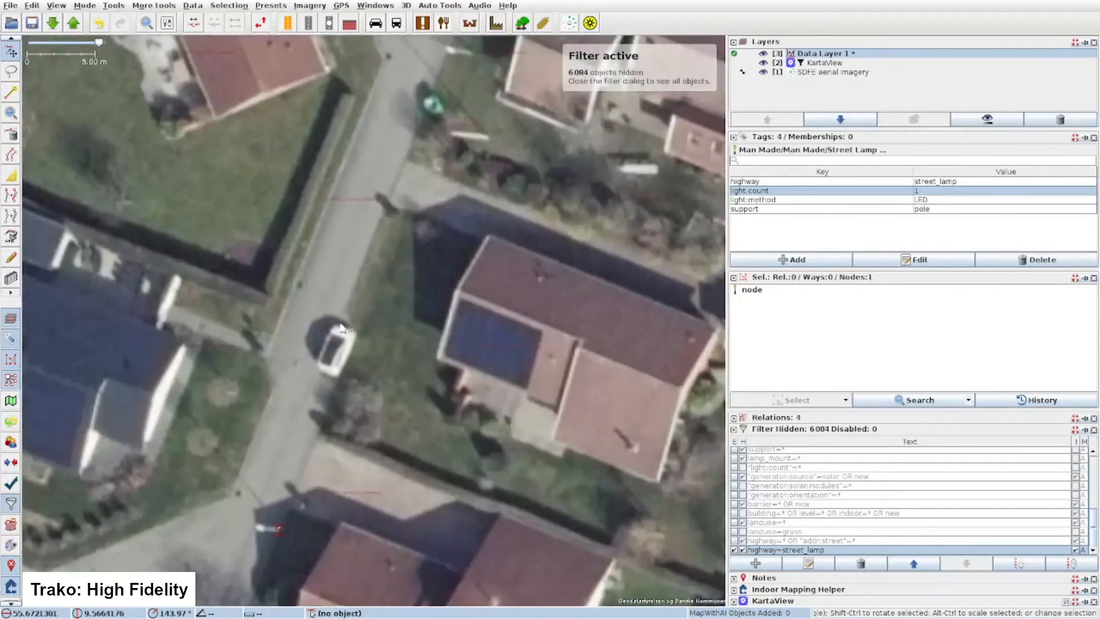
{"action": "left_click_drag", "start_coordinate": [474, 68], "coordinate": [447, 522]}
{"action": "key", "text": "ctrl+v"}
{"action": "key", "text": "ctrl+v"}
- Paste street lamp copies along the hedge-lined side streets farther west in the detached-house area
{"action": "left_click_drag", "start_coordinate": [195, 166], "coordinate": [594, 323]}
{"action": "key", "text": "ctrl+v"}
{"action": "left_click_drag", "start_coordinate": [329, 258], "coordinate": [651, 221]}
{"action": "key", "text": "ctrl+v"}
{"action": "left_click_drag", "start_coordinate": [396, 368], "coordinate": [552, 148]}
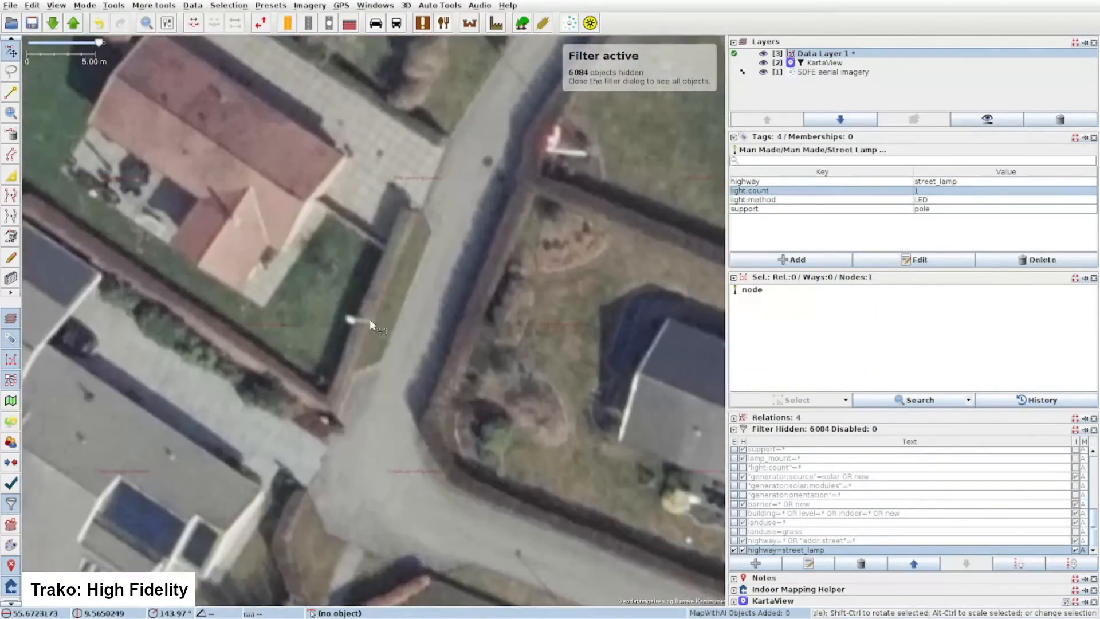
{"action": "key", "text": "ctrl+v"}
- Paste street lamp copies along the side street up to the fork beside the large dark-roofed house
{"action": "left_click_drag", "start_coordinate": [493, 487], "coordinate": [365, 336]}
{"action": "scroll", "coordinate": [367, 332], "scroll_direction": "down", "scroll_amount": 6}
{"action": "scroll", "coordinate": [378, 287], "scroll_direction": "up", "scroll_amount": 7}
{"action": "left_click_drag", "start_coordinate": [659, 515], "coordinate": [348, 372]}
{"action": "key", "text": "ctrl+v"}
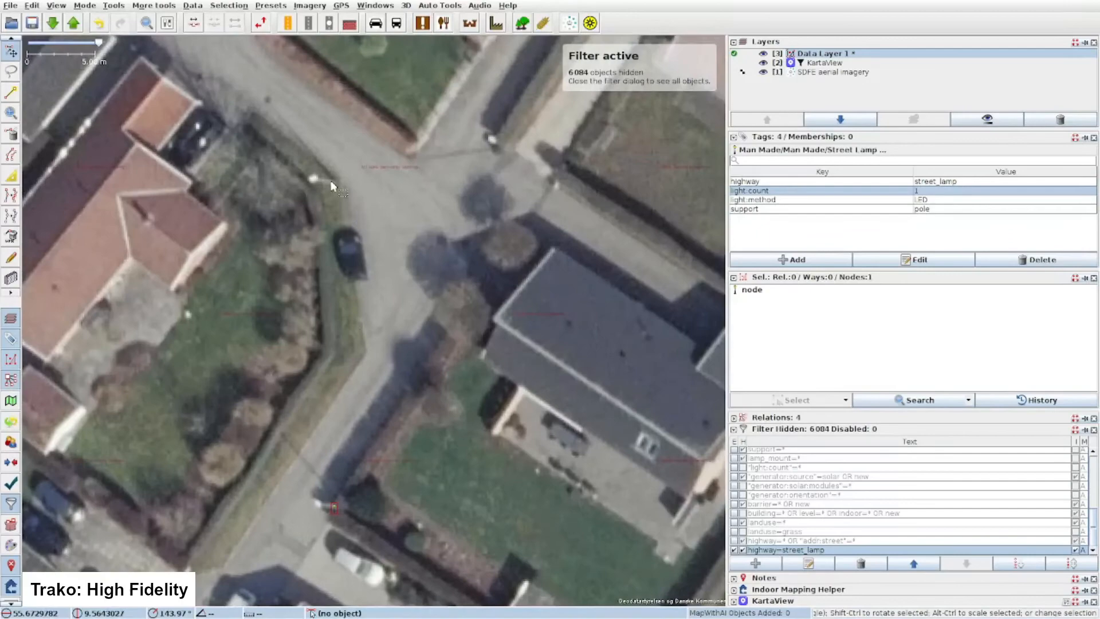
{"action": "left_click_drag", "start_coordinate": [334, 186], "coordinate": [470, 355]}
{"action": "key", "text": "ctrl+v"}
- Check the residential streets west and northwest of the fork for street lamps still unmapped
{"action": "left_click_drag", "start_coordinate": [436, 367], "coordinate": [470, 281]}
{"action": "left_click_drag", "start_coordinate": [90, 482], "coordinate": [491, 270]}
{"action": "scroll", "coordinate": [491, 270], "scroll_direction": "down", "scroll_amount": 6}
{"action": "scroll", "coordinate": [338, 219], "scroll_direction": "up", "scroll_amount": 6}
{"action": "left_click_drag", "start_coordinate": [430, 464], "coordinate": [442, 300]}
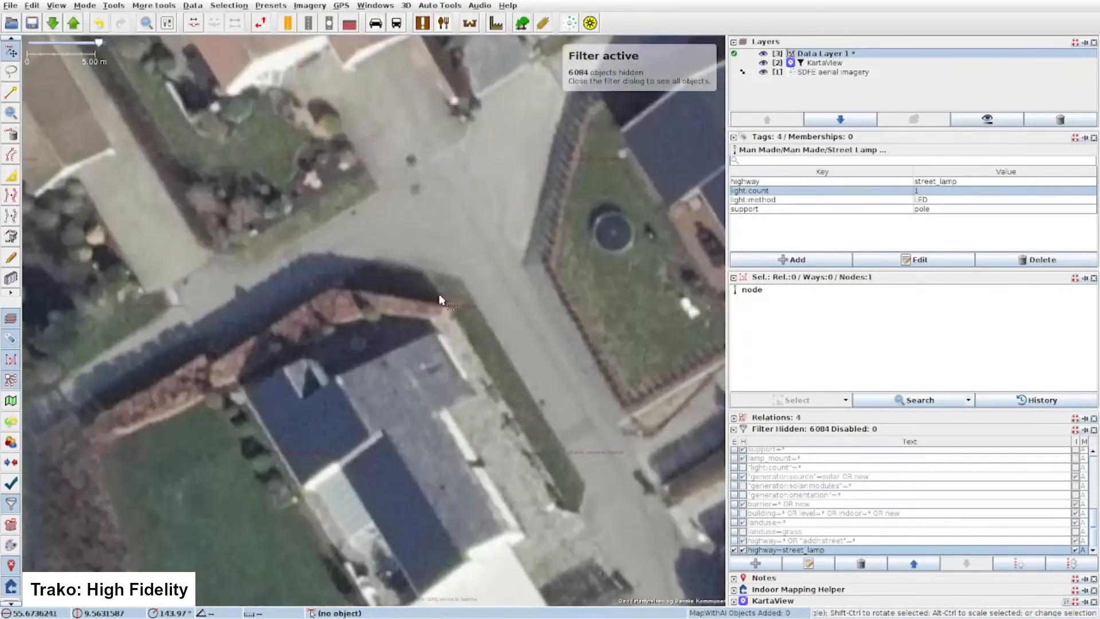
{"action": "left_click_drag", "start_coordinate": [699, 542], "coordinate": [436, 351]}
{"action": "scroll", "coordinate": [436, 351], "scroll_direction": "down", "scroll_amount": 10}
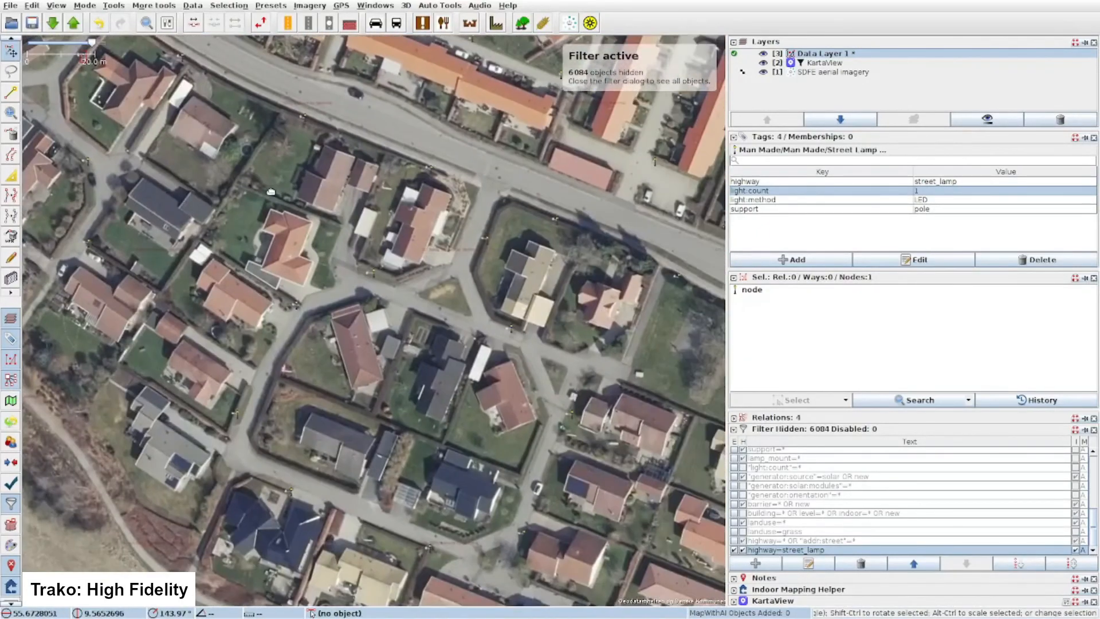
- Paste street lamp copies around the eastern side street that branches off the curving road near the open field
{"action": "scroll", "coordinate": [336, 298], "scroll_direction": "up", "scroll_amount": 10}
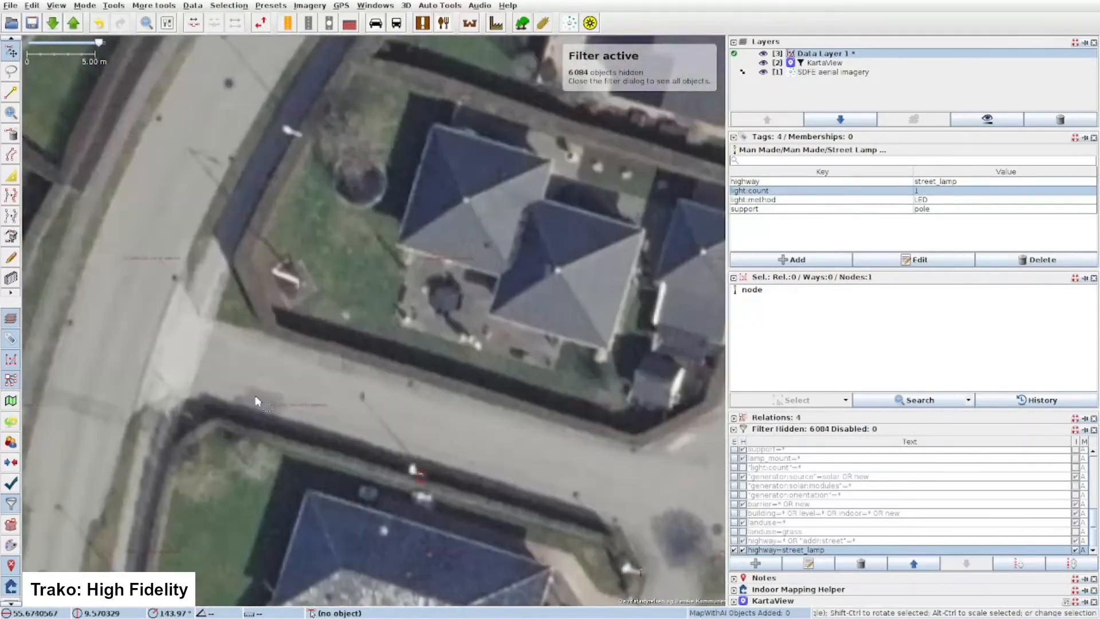
{"action": "scroll", "coordinate": [255, 401], "scroll_direction": "down", "scroll_amount": 3}
{"action": "left_click_drag", "start_coordinate": [255, 401], "coordinate": [212, 413]}
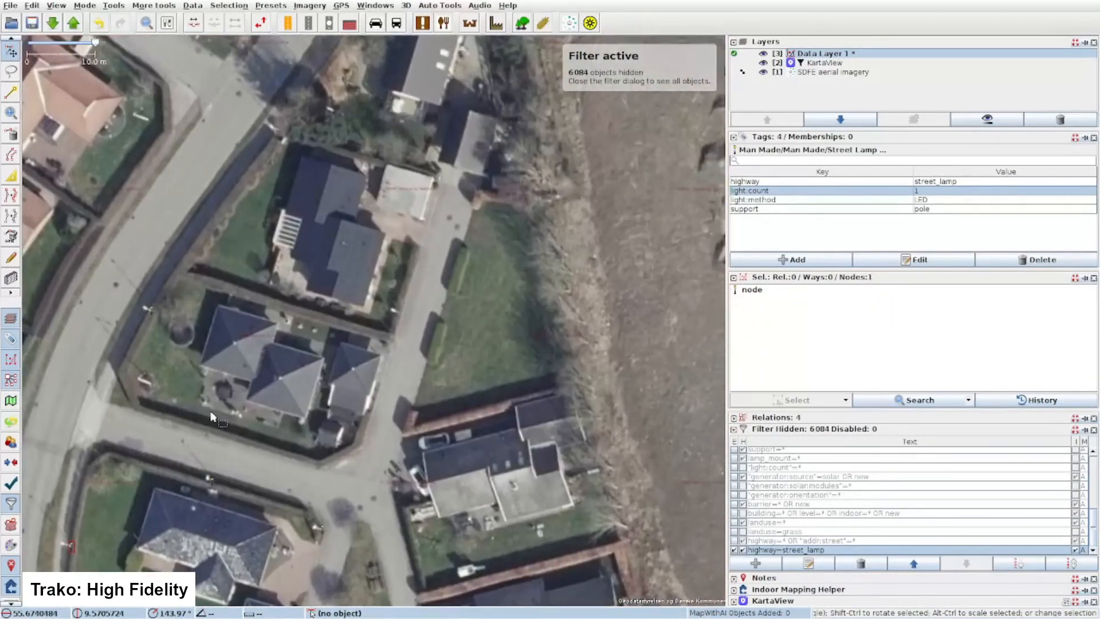
{"action": "scroll", "coordinate": [354, 363], "scroll_direction": "up", "scroll_amount": 3}
{"action": "scroll", "coordinate": [354, 361], "scroll_direction": "down", "scroll_amount": 2}
{"action": "left_click_drag", "start_coordinate": [455, 151], "coordinate": [401, 351]}
{"action": "scroll", "coordinate": [326, 229], "scroll_direction": "up", "scroll_amount": 2}
- Paste street lamp copies northwest along the main road, from the hatched traffic islands to the roadside parking area
{"action": "left_click_drag", "start_coordinate": [326, 228], "coordinate": [440, 276]}
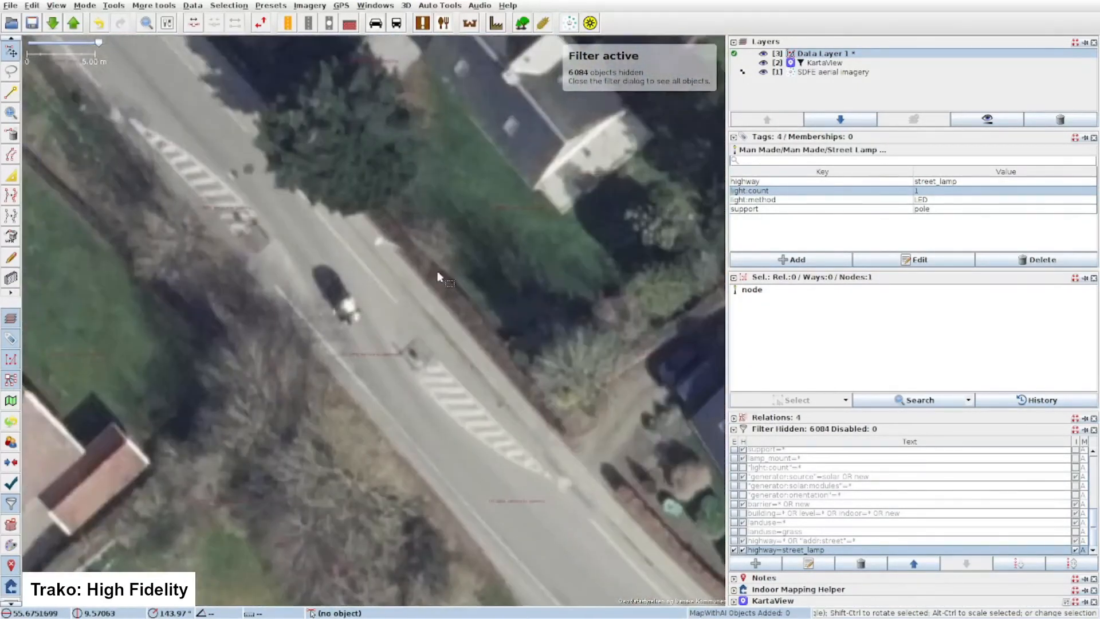
{"action": "left_click_drag", "start_coordinate": [263, 234], "coordinate": [501, 478]}
{"action": "key", "text": "ctrl+v"}
{"action": "scroll", "coordinate": [366, 239], "scroll_direction": "down", "scroll_amount": 2}
{"action": "left_click_drag", "start_coordinate": [229, 115], "coordinate": [475, 390]}
{"action": "key", "text": "ctrl+v"}
{"action": "left_click_drag", "start_coordinate": [252, 92], "coordinate": [472, 265]}
{"action": "scroll", "coordinate": [472, 265], "scroll_direction": "up", "scroll_amount": 2}
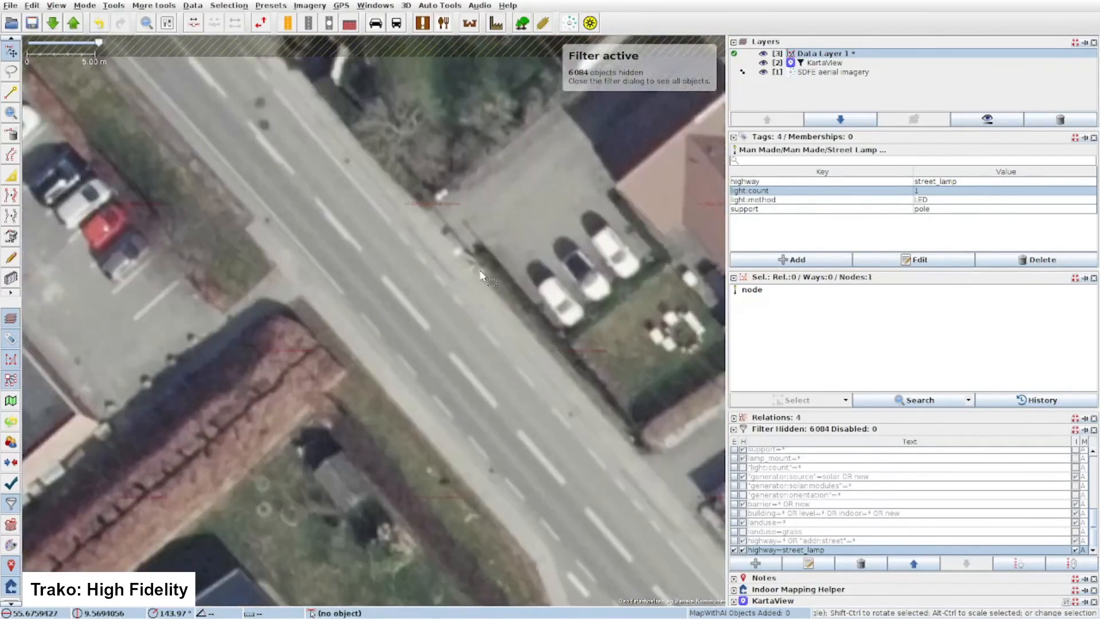
{"action": "key", "text": "ctrl+v"}
- Paste a street lamp copy beside the main road southeast of the junction, near the orange-roofed house
{"action": "scroll", "coordinate": [471, 264], "scroll_direction": "down", "scroll_amount": 4}
{"action": "left_click_drag", "start_coordinate": [602, 487], "coordinate": [402, 230]}
{"action": "scroll", "coordinate": [523, 331], "scroll_direction": "up", "scroll_amount": 4}
{"action": "left_click_drag", "start_coordinate": [321, 298], "coordinate": [642, 372]}
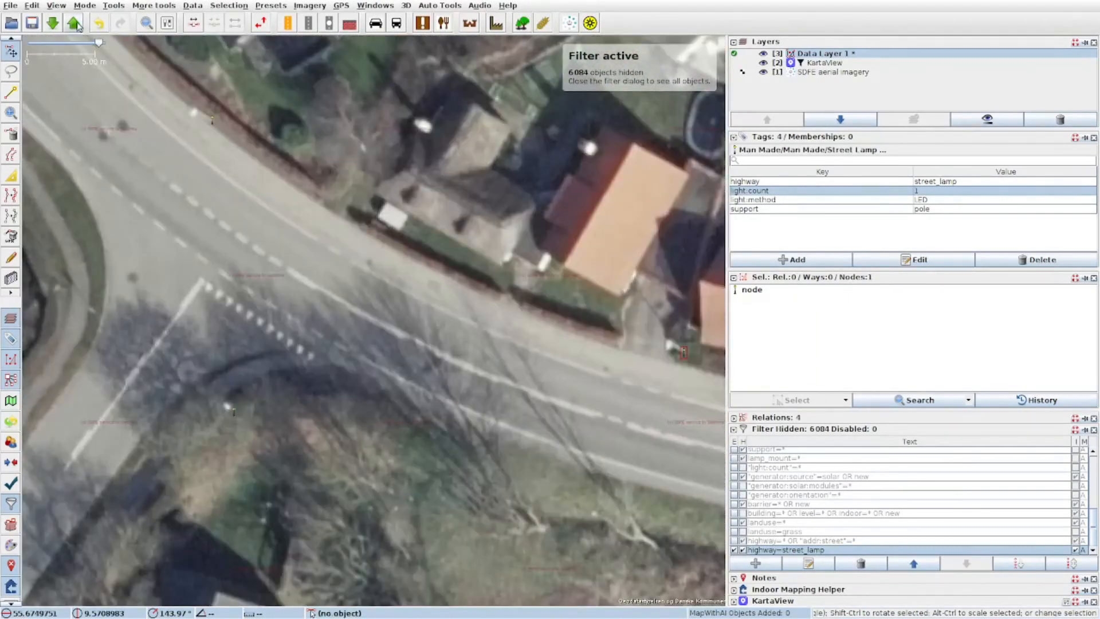
- Upload the street lamp edits of Data Layer 1 to OpenStreetMap
{"action": "left_click", "coordinate": [74, 23]}
{"action": "left_click", "coordinate": [385, 492]}
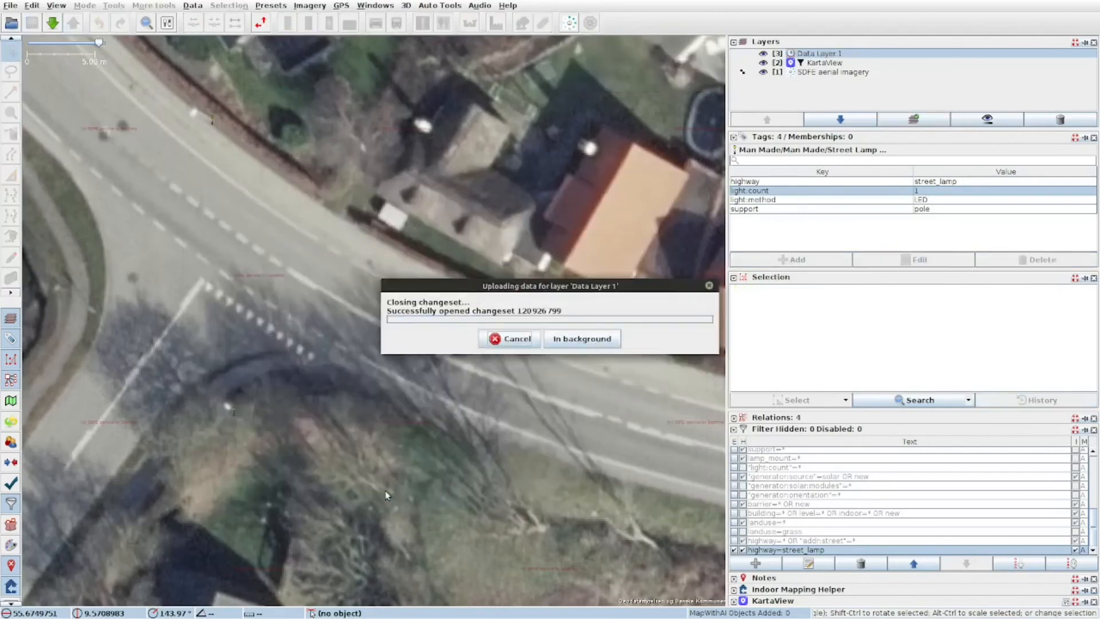